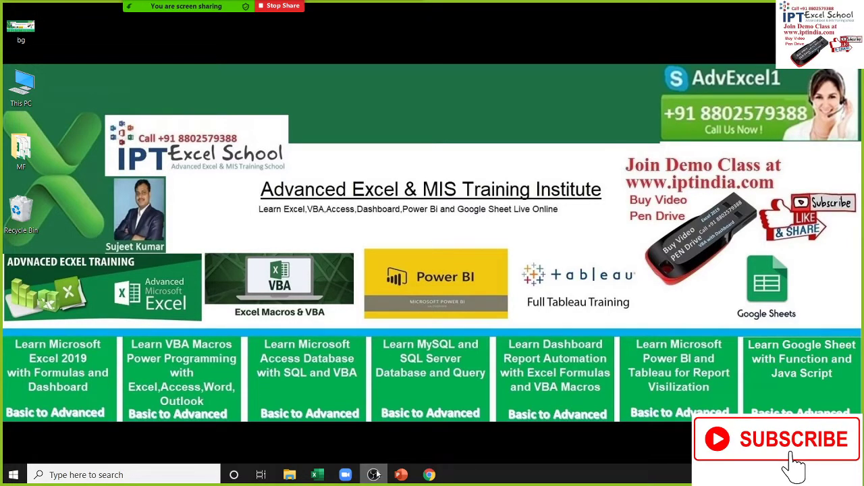
Show taskbar previews of the open workbooks Book1, Map-Data and If condition test
mouse_move(376, 473)
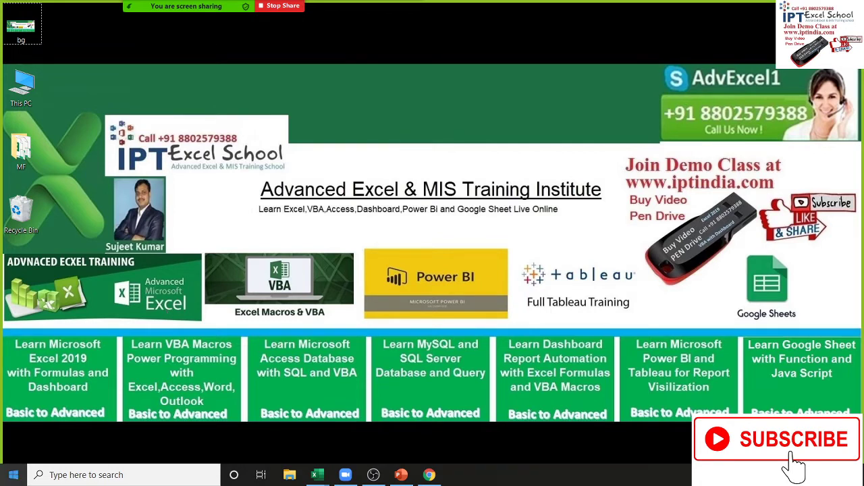
Bring the workbook with the empty Sheet5 to the front, then select and deselect columns A–F
mouse_move(322, 481)
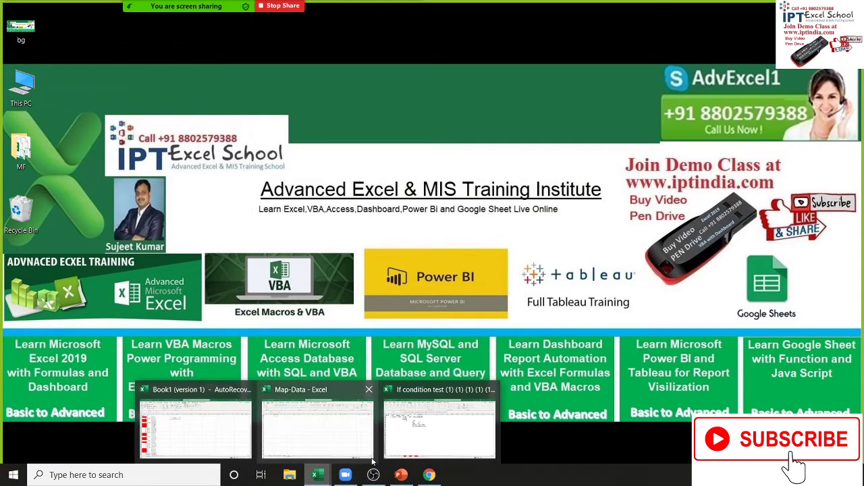
left_click(314, 438)
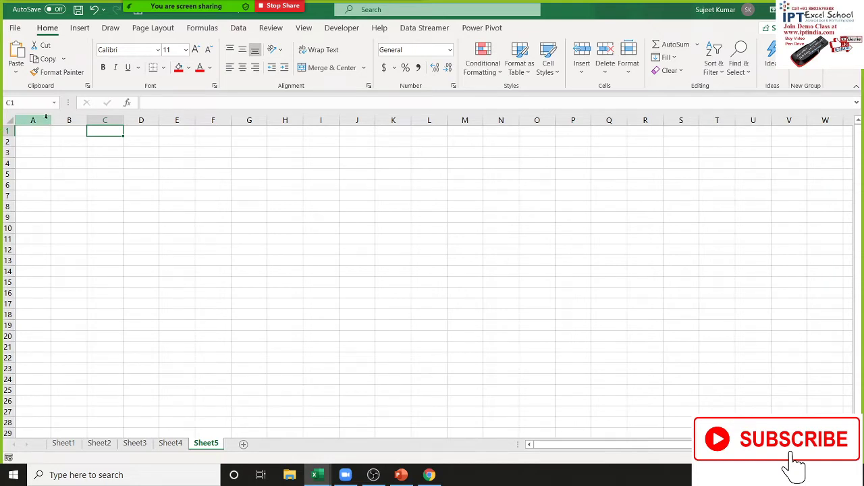
left_click_drag(32, 120, 384, 157)
left_click(383, 158)
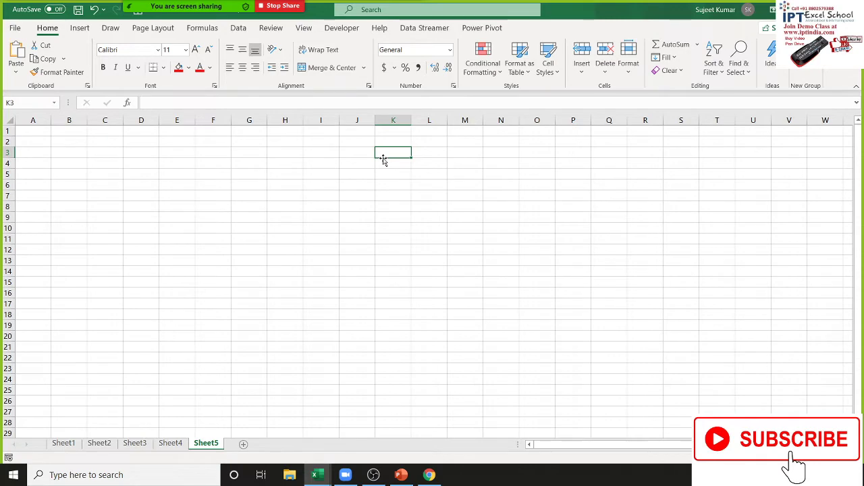
Switch to Sheet1 and scroll through its City, State, Name, Product, QTY and MRP table
left_click(59, 445)
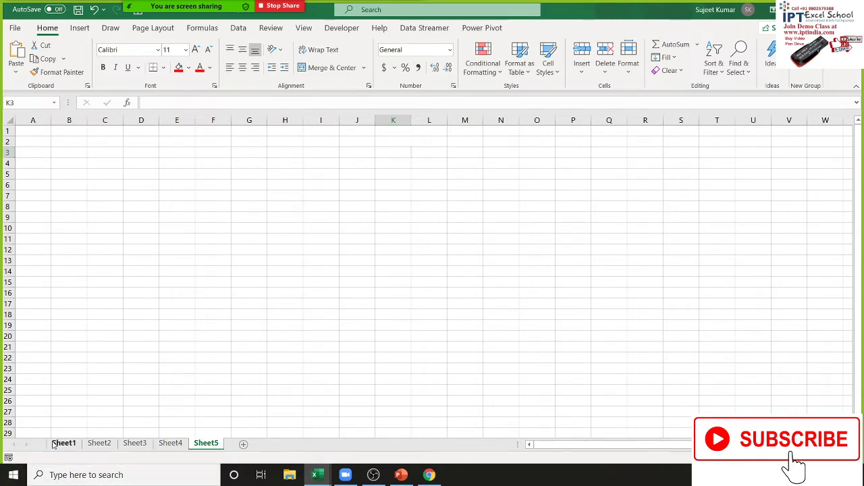
left_click(82, 294)
scroll(85, 288, "down", 9)
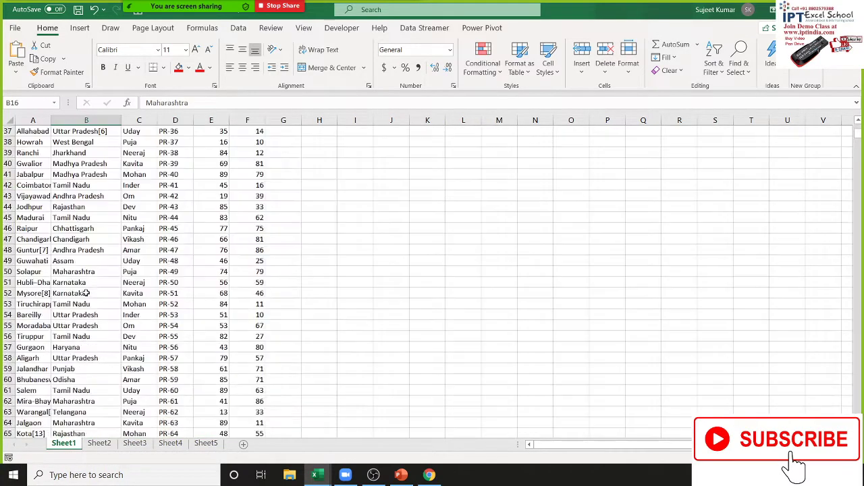
scroll(86, 293, "down", 11)
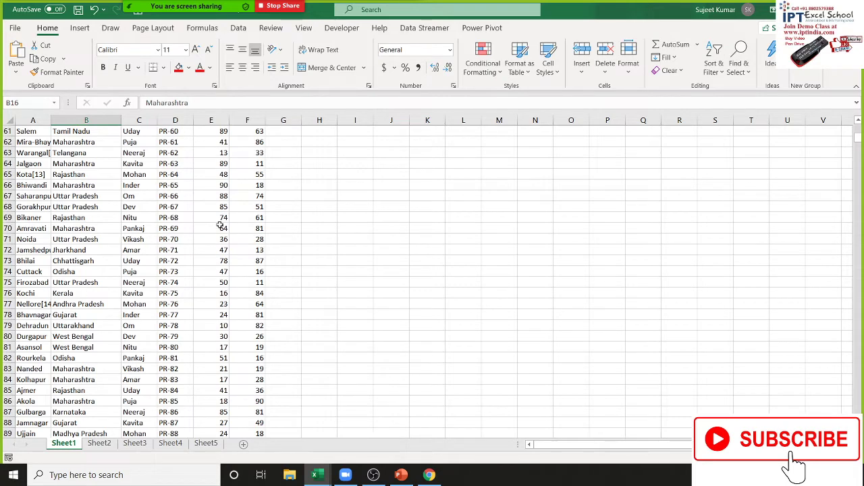
scroll(190, 241, "up", 8)
scroll(190, 241, "up", 5)
scroll(189, 241, "up", 6)
scroll(189, 242, "up", 1)
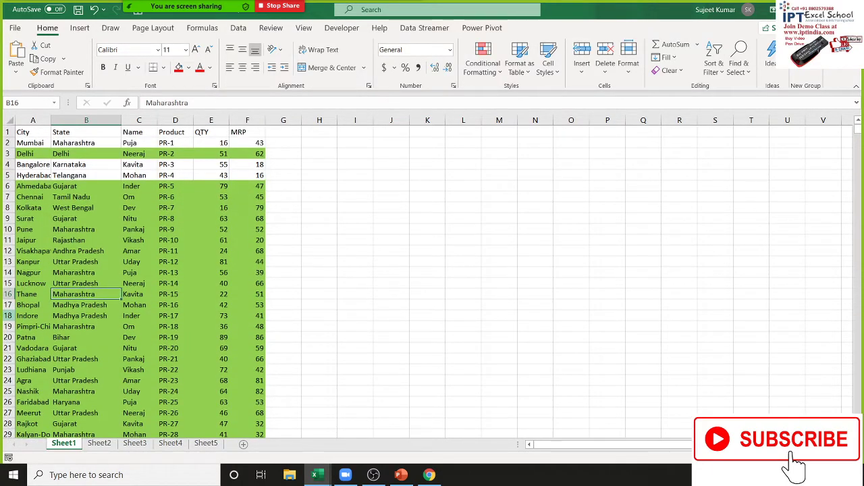
Select the QTY and MRP columns E:F
left_click(248, 227)
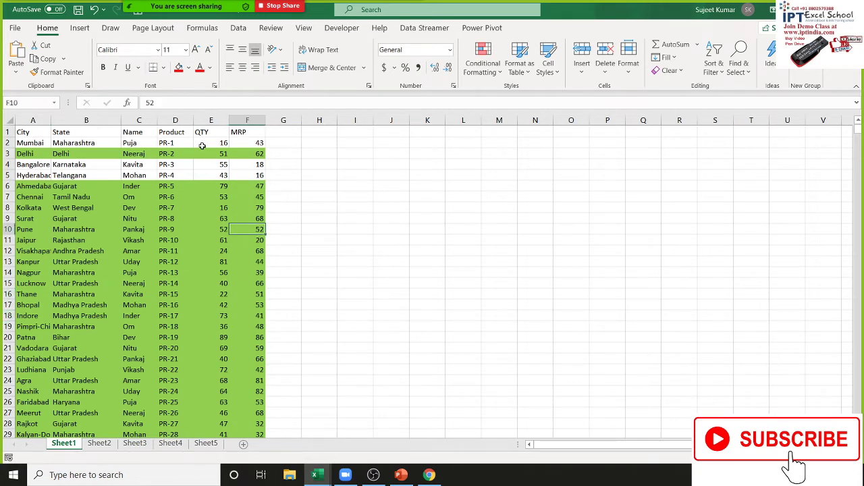
left_click(199, 129)
left_click_drag(200, 123, 235, 124)
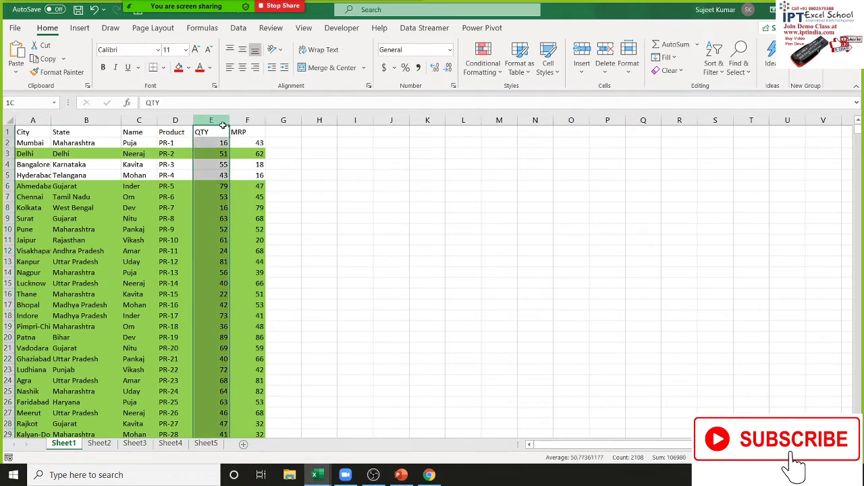
Enter 30 in I5, 60 in J5, and the sum formula =I5+J5 in K5
left_click(362, 174)
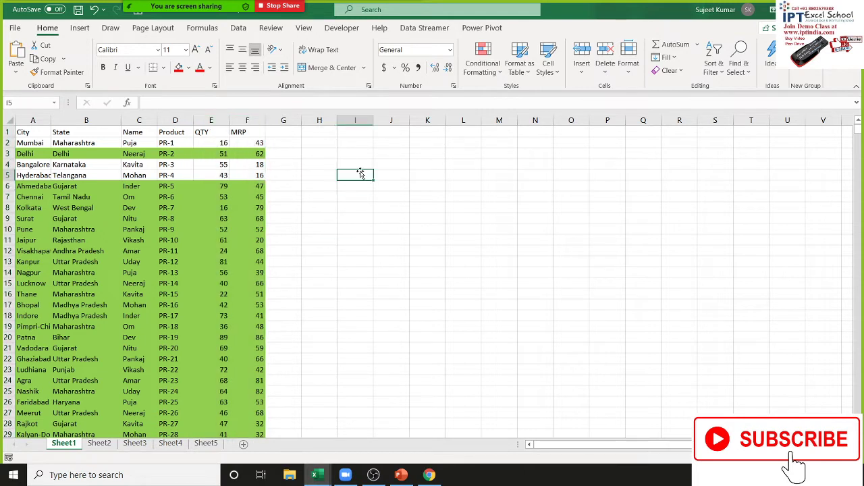
type("30")
key("Tab")
type("60")
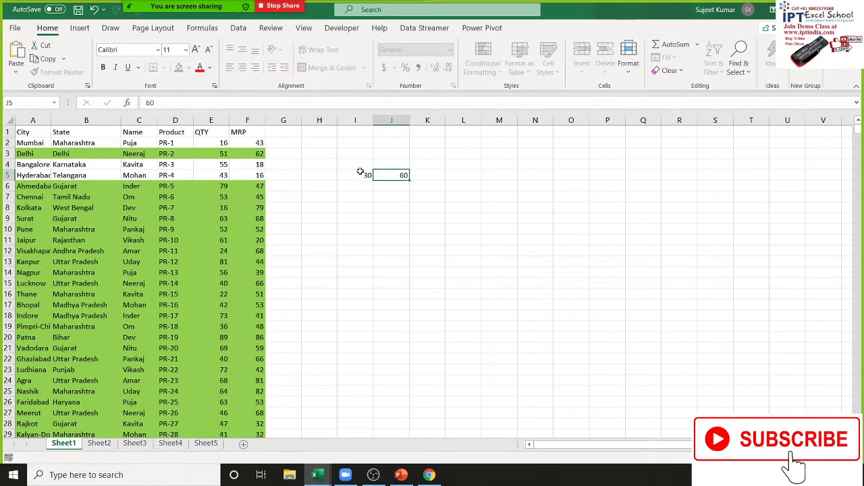
key("Tab")
type("=")
left_click(361, 173)
type("+")
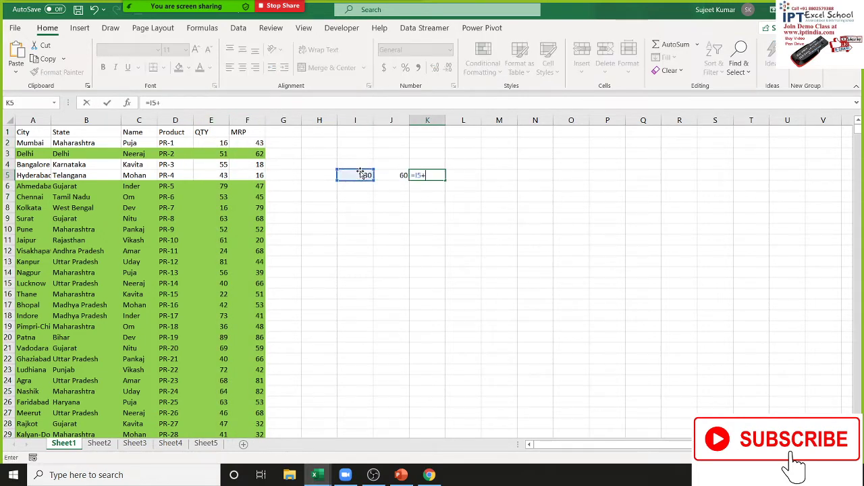
key("Left")
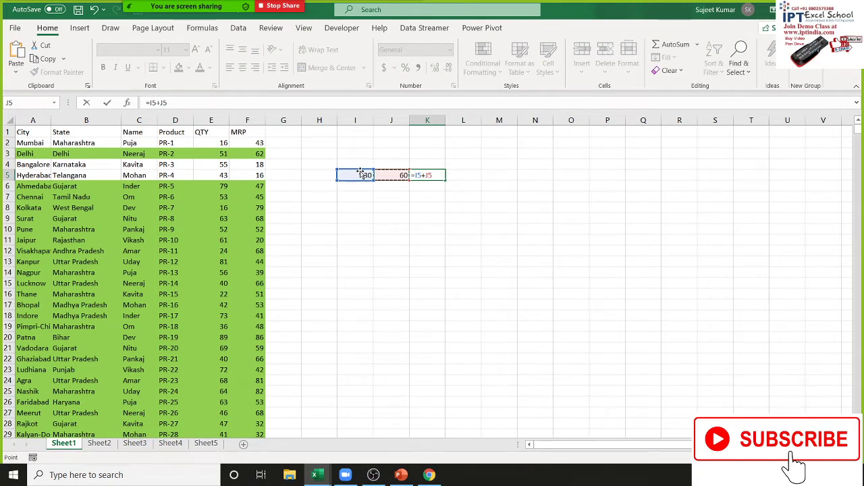
key("Return")
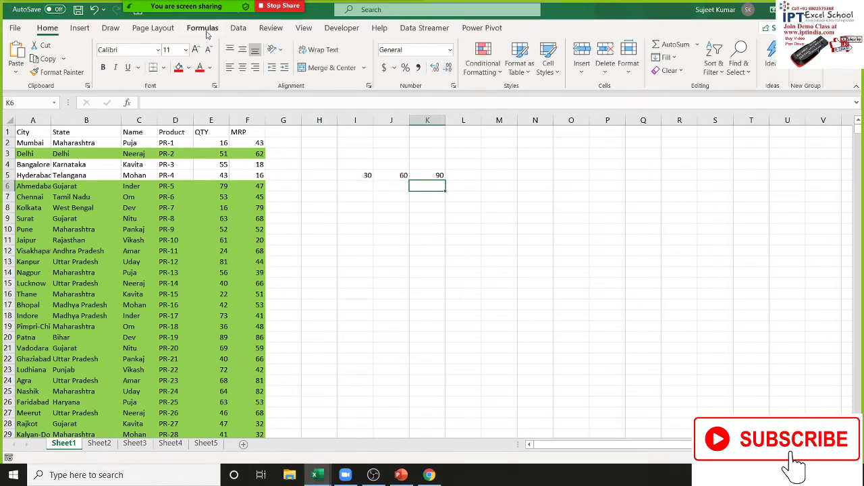
Browse the Formulas tab function library lists and further categories, then select J4:K5
left_click(202, 28)
left_click(156, 71)
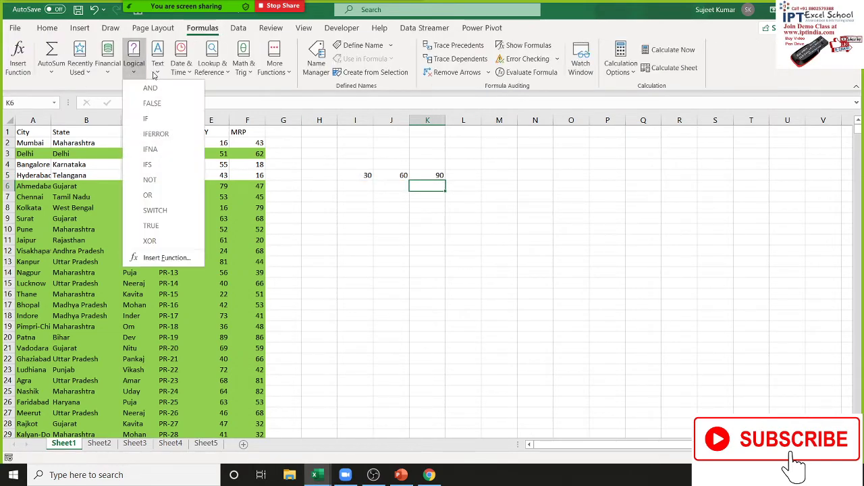
left_click(156, 74)
left_click(156, 73)
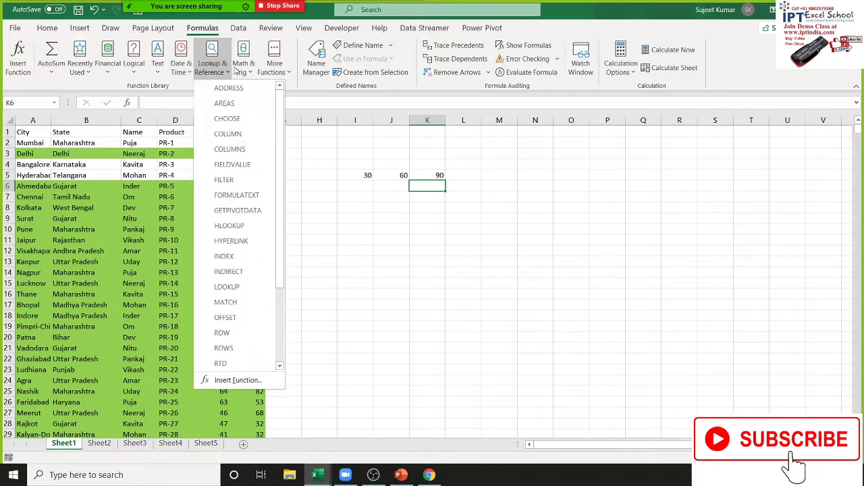
mouse_move(241, 71)
left_click(270, 72)
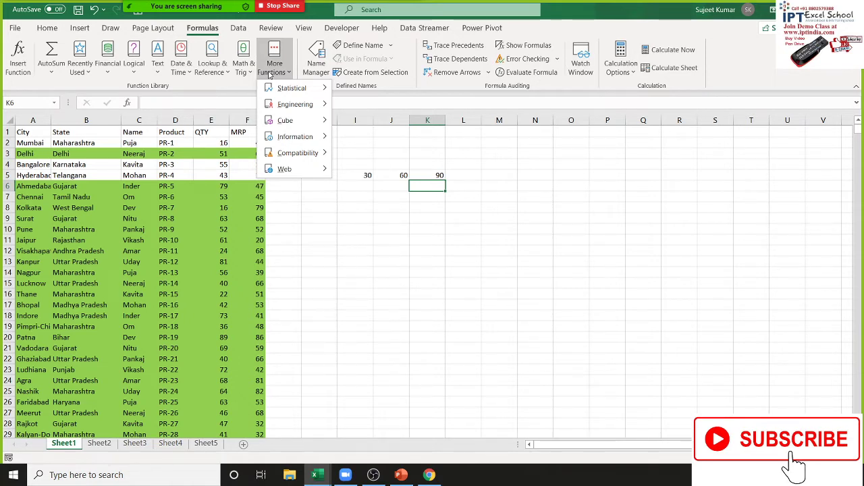
left_click(386, 275)
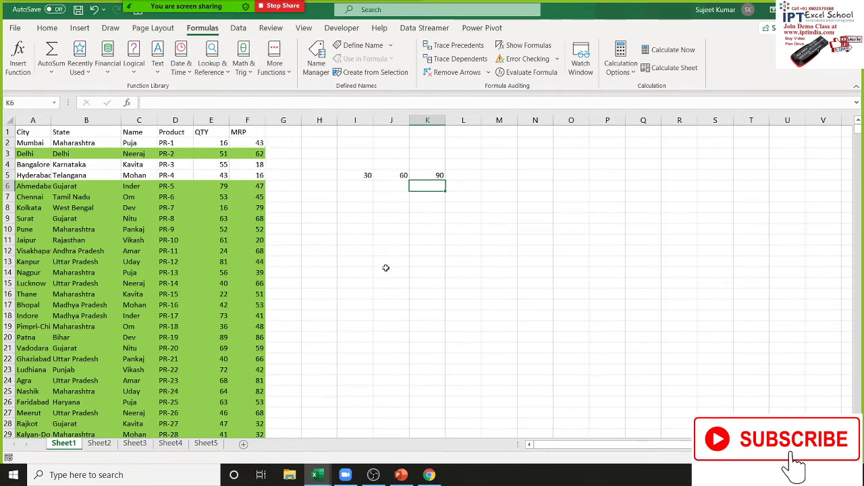
left_click_drag(401, 167, 434, 174)
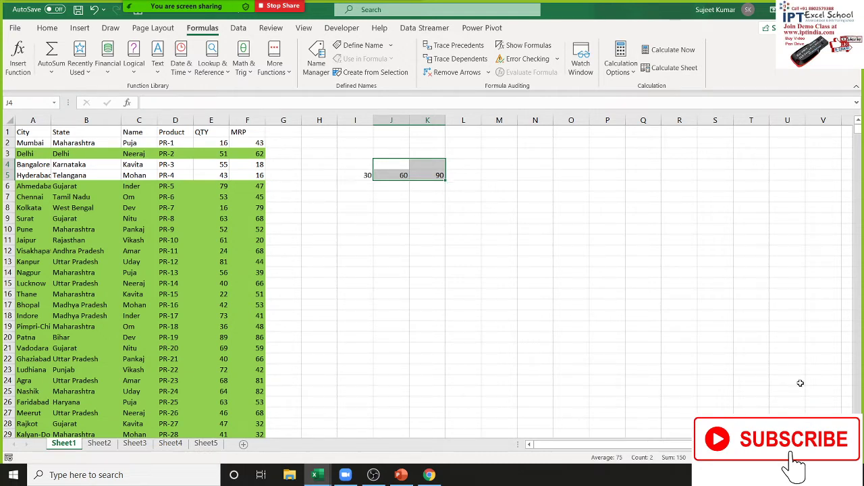
In File Explorer, go to E: > Disk-3 > 3.Dashboard and open 2.Customer Sales Dashbord
left_click(281, 478)
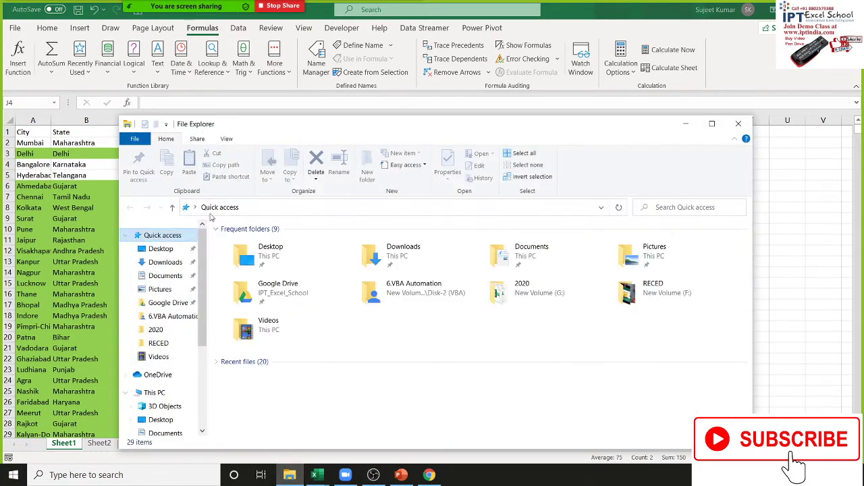
double_click(389, 132)
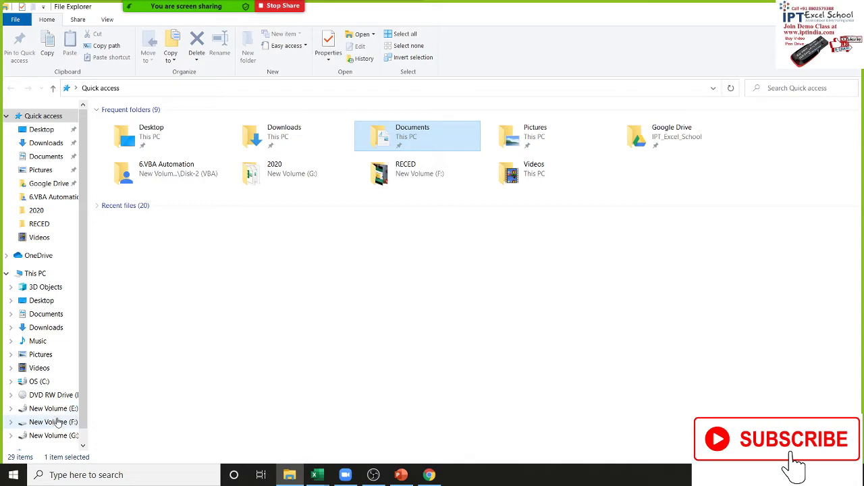
left_click(58, 422)
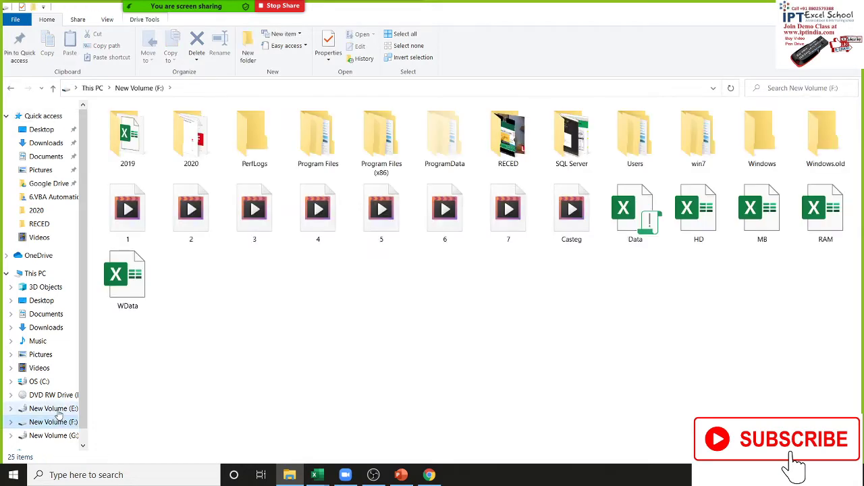
left_click(58, 410)
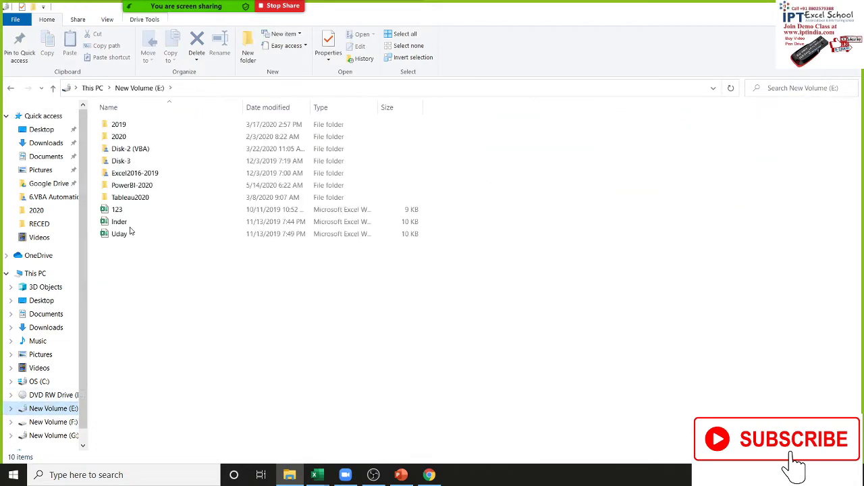
double_click(130, 160)
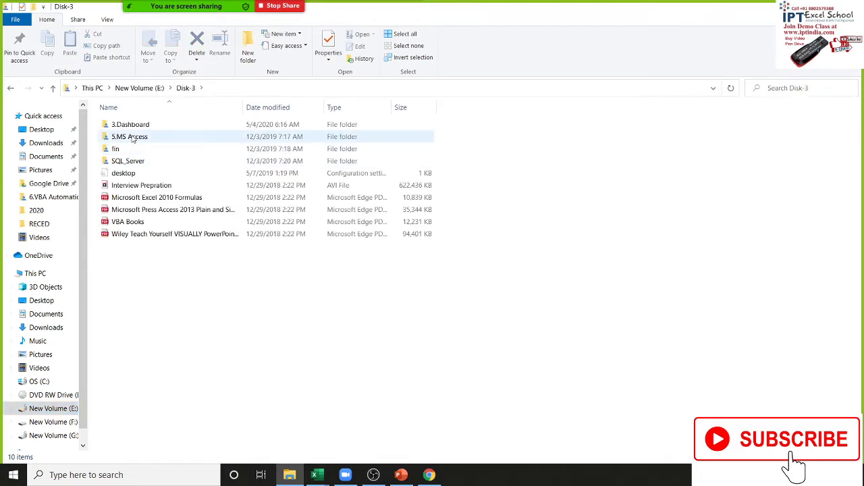
double_click(134, 125)
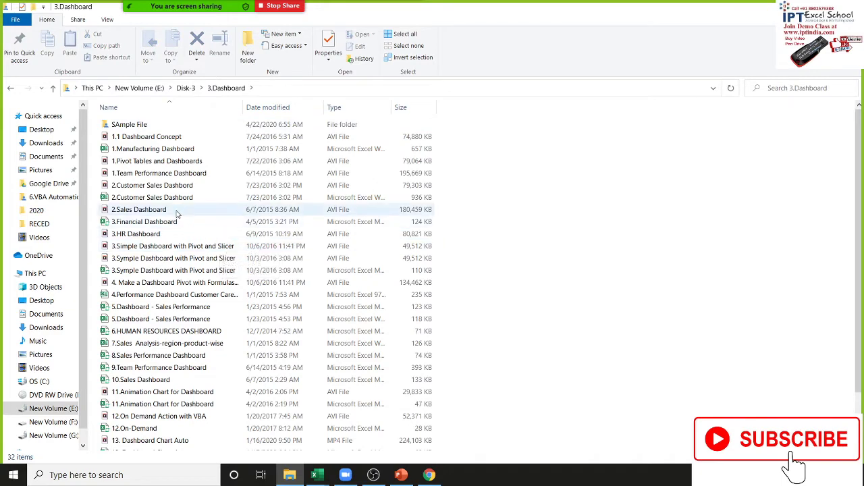
double_click(174, 197)
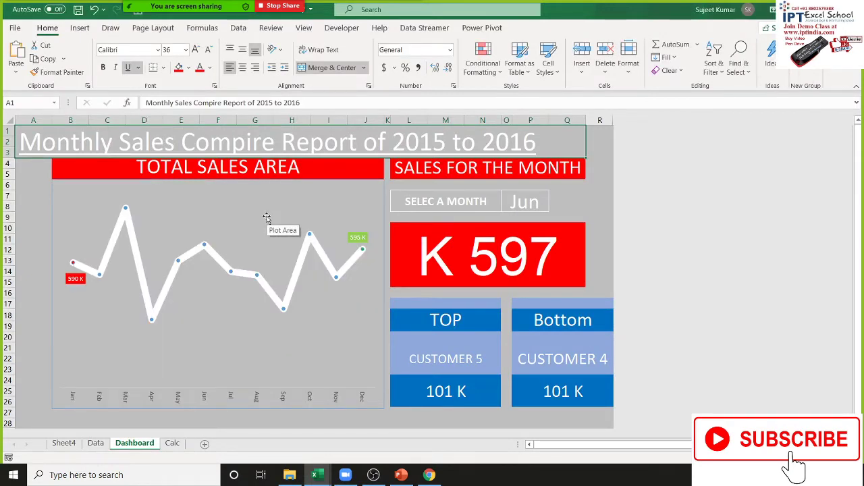
Set the dashboard month picker to Jul, then switch back to the other open workbook
left_click(557, 197)
left_click(544, 200)
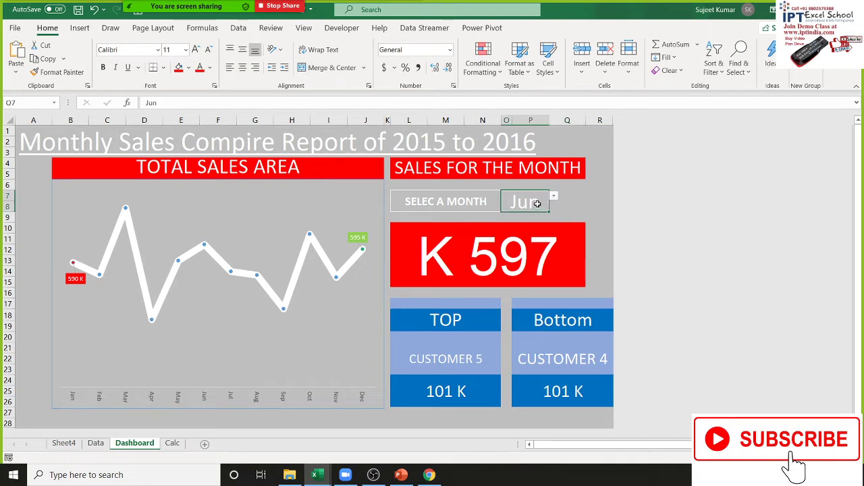
left_click(553, 197)
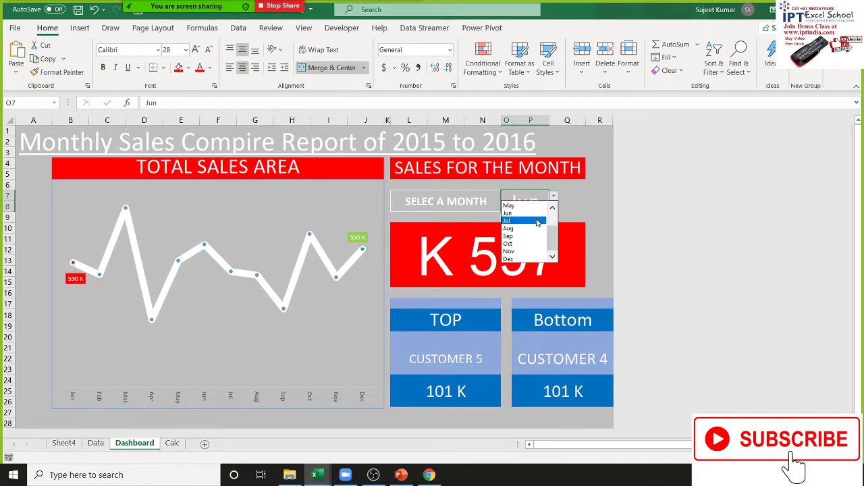
left_click(537, 222)
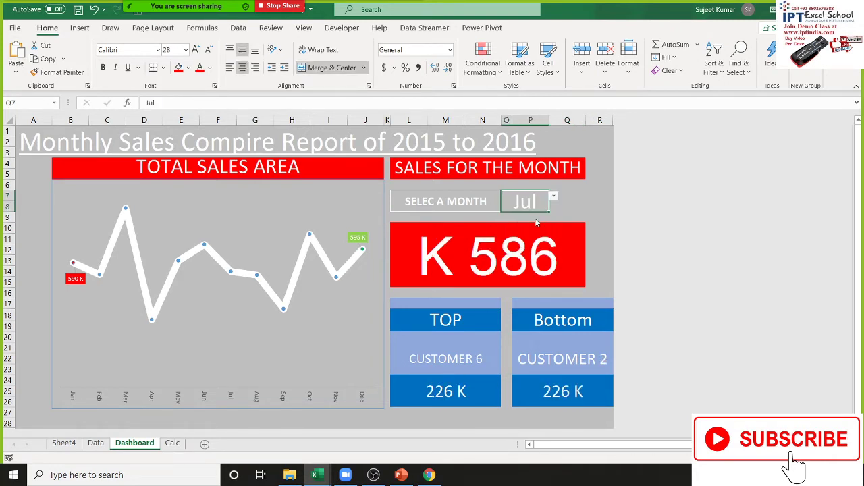
key("alt+Tab")
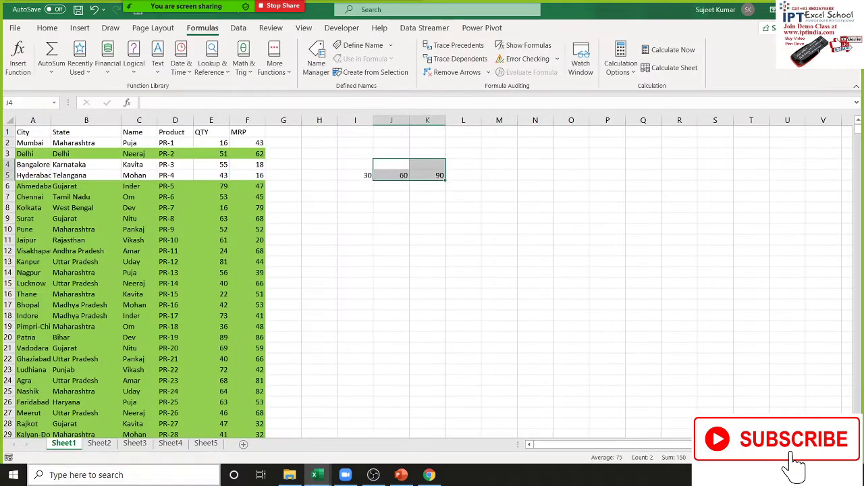
Open 3.Financial Dashboard from the 3.Dashboard folder in File Explorer
left_click(300, 481)
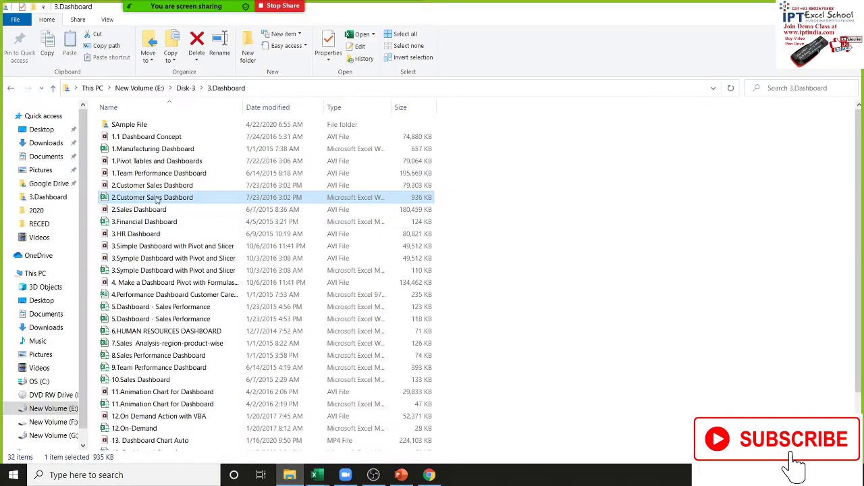
left_click(159, 227)
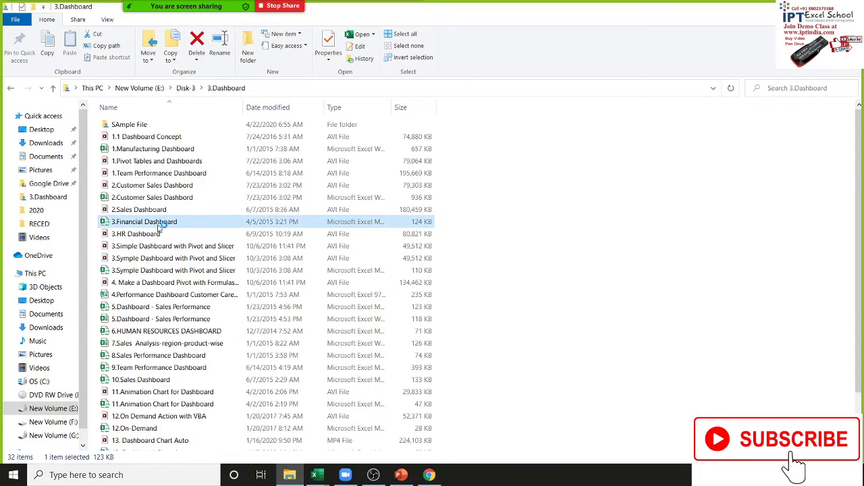
double_click(160, 228)
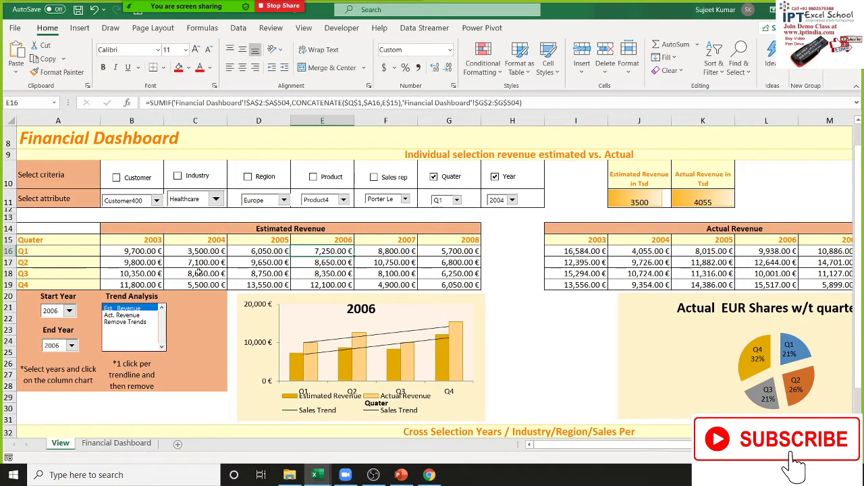
Look over the Financial Dashboard and View sheets and the estimated revenue table
scroll(149, 304, "down", 1)
scroll(135, 391, "down", 2)
left_click(116, 443)
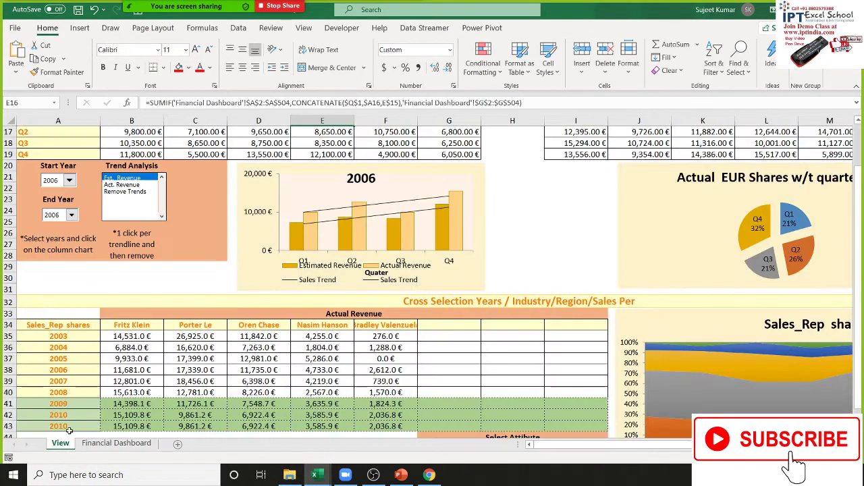
left_click(60, 443)
scroll(220, 323, "up", 3)
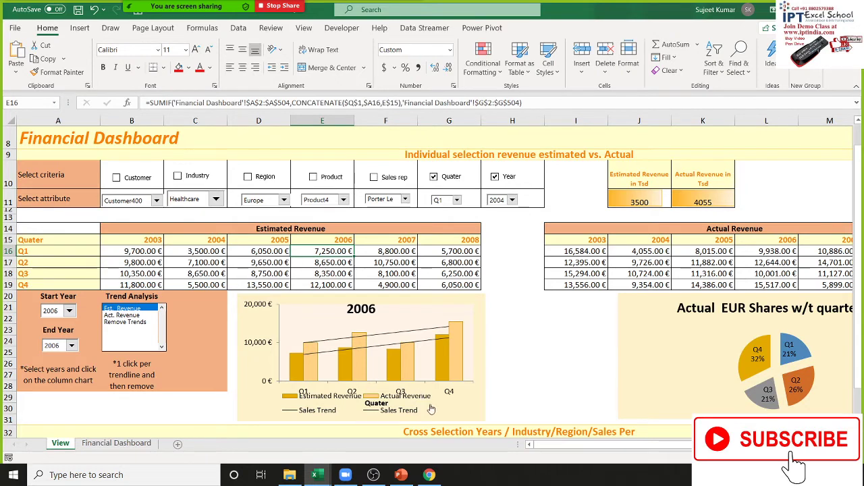
scroll(428, 278, "down", 1)
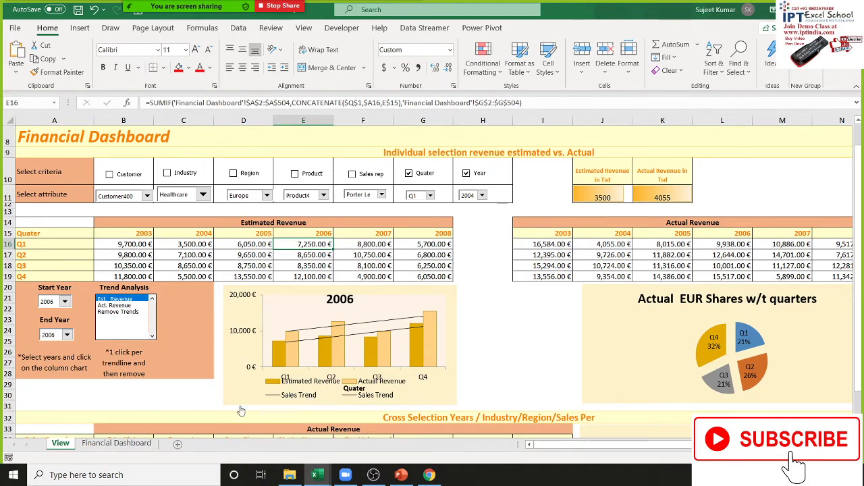
left_click(109, 243)
key("Left")
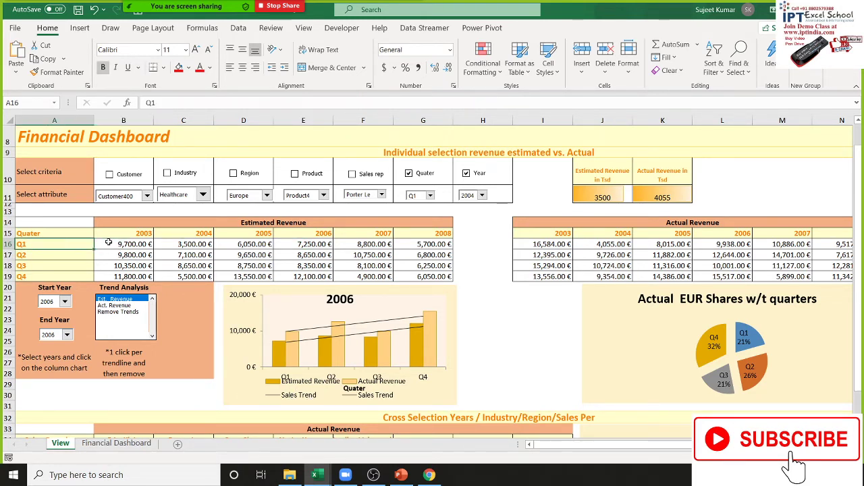
key("Up")
key("Up")
key("Up")
key("Up")
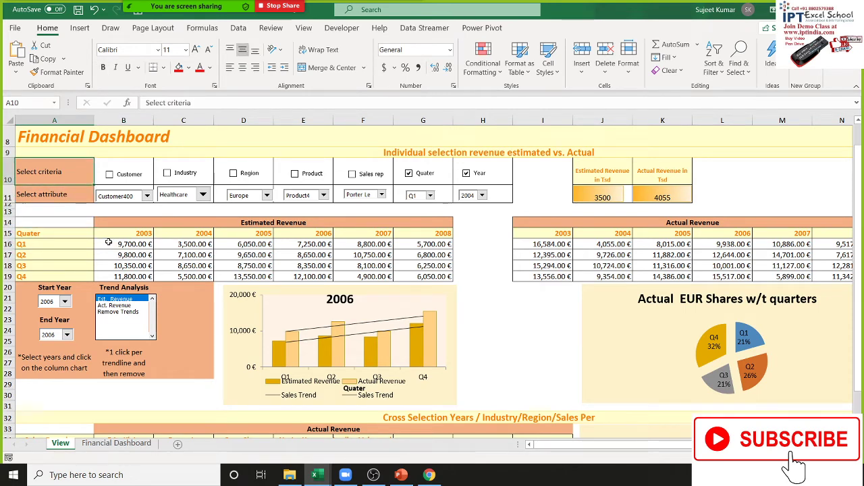
key("Up")
scroll(108, 243, "right", 1)
scroll(108, 243, "left", 1)
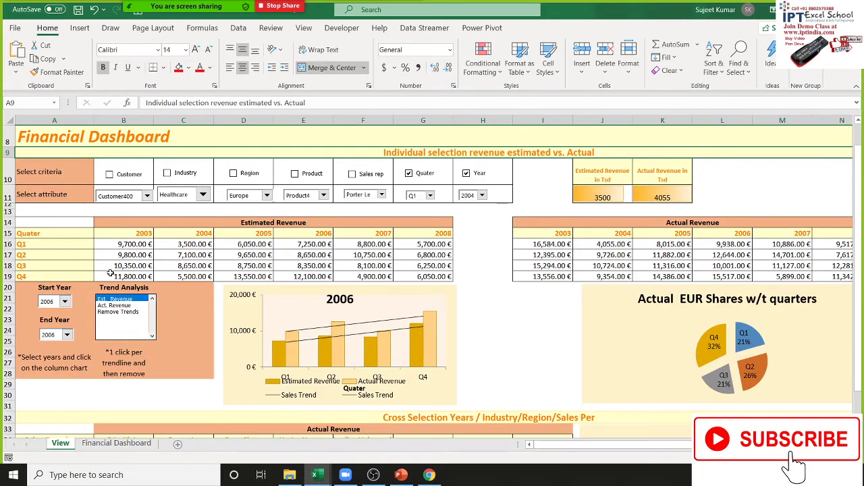
Filter revenue by Customer401, then drop the customer filter and filter by Finance industry
left_click(110, 175)
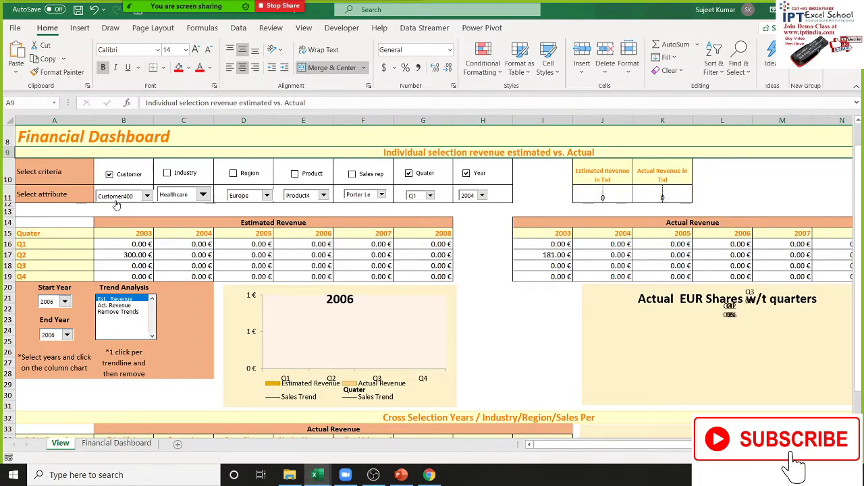
left_click(118, 200)
left_click(119, 213)
left_click(120, 177)
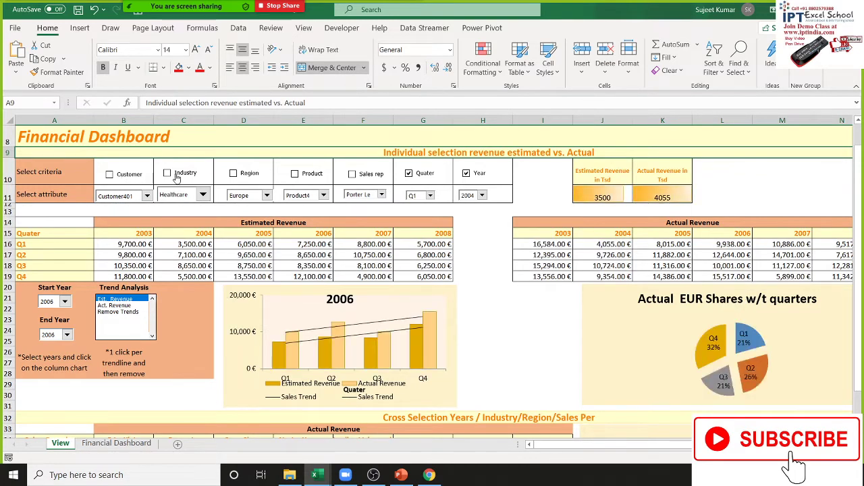
left_click(173, 174)
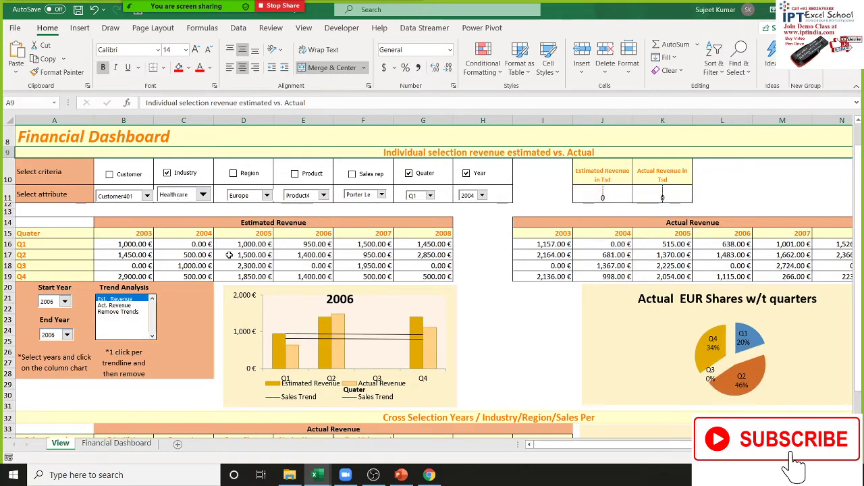
left_click(173, 198)
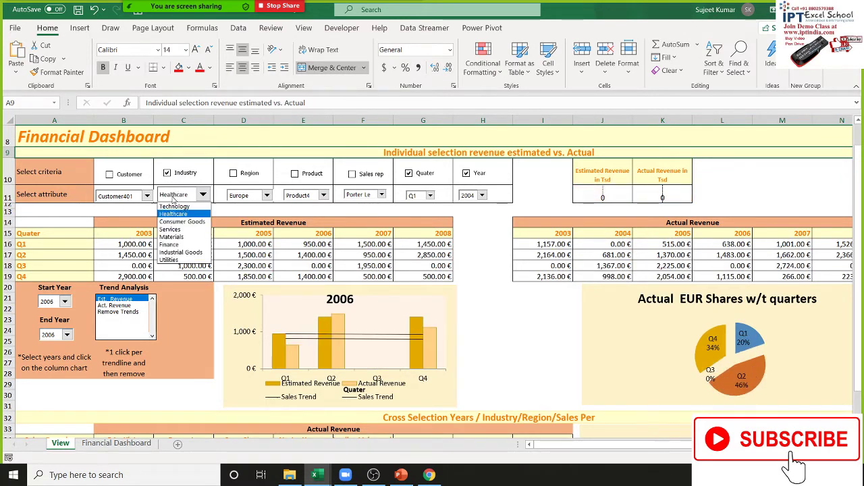
left_click(172, 244)
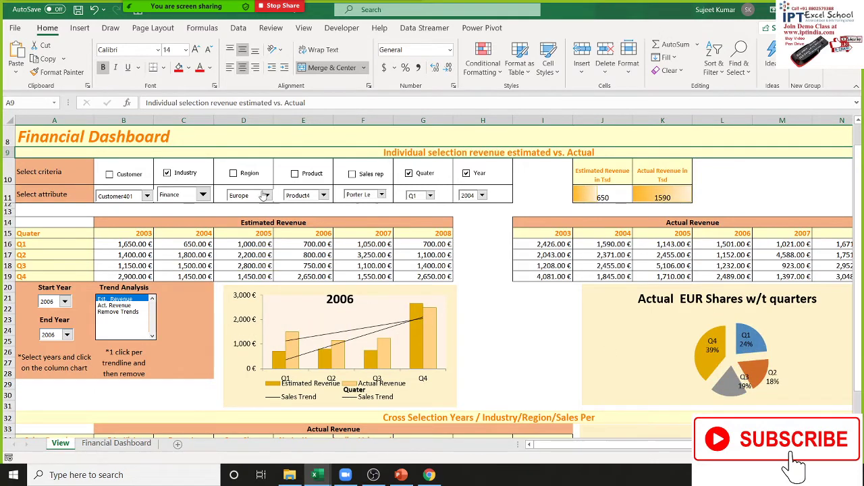
Add the Asia Pacific region filter, then clear the Industry and Region filters
left_click(249, 174)
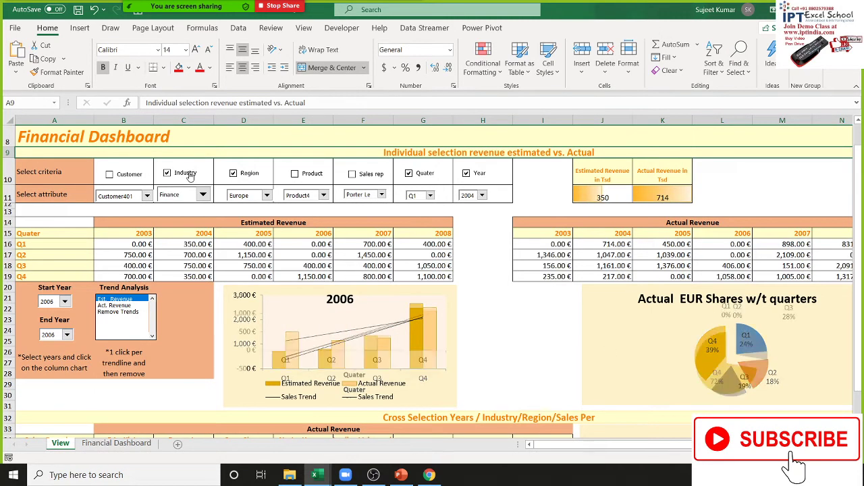
left_click(244, 195)
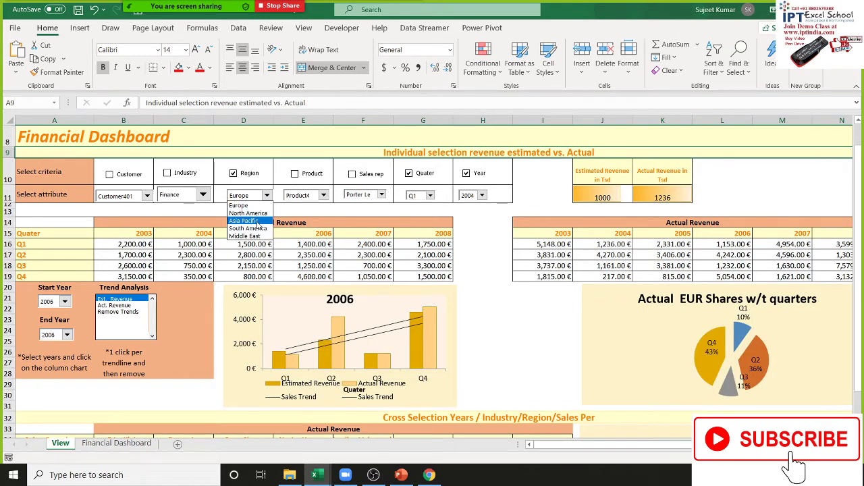
left_click(257, 225)
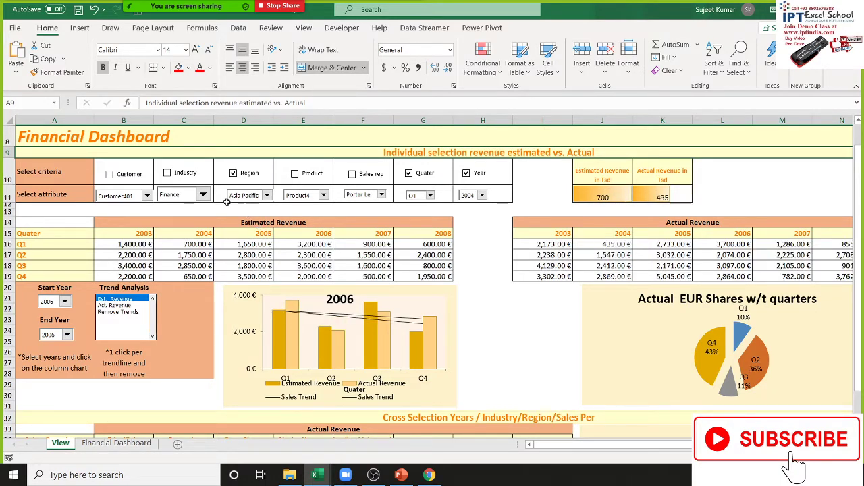
left_click(188, 181)
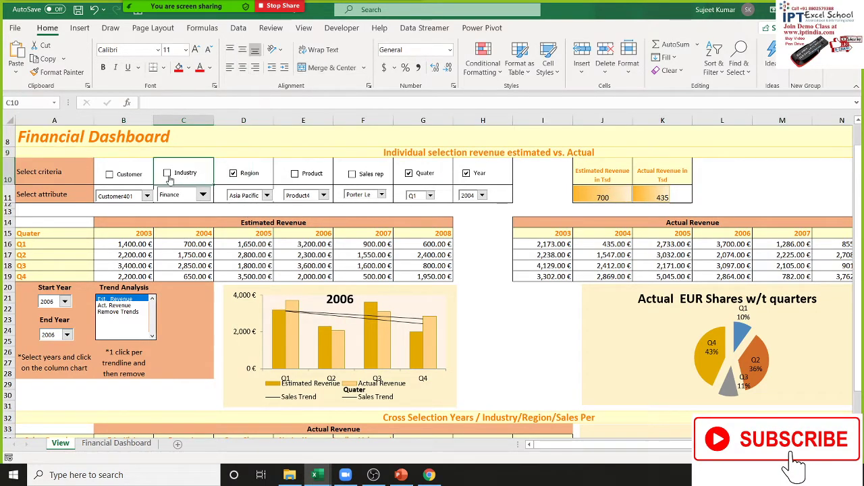
left_click(168, 174)
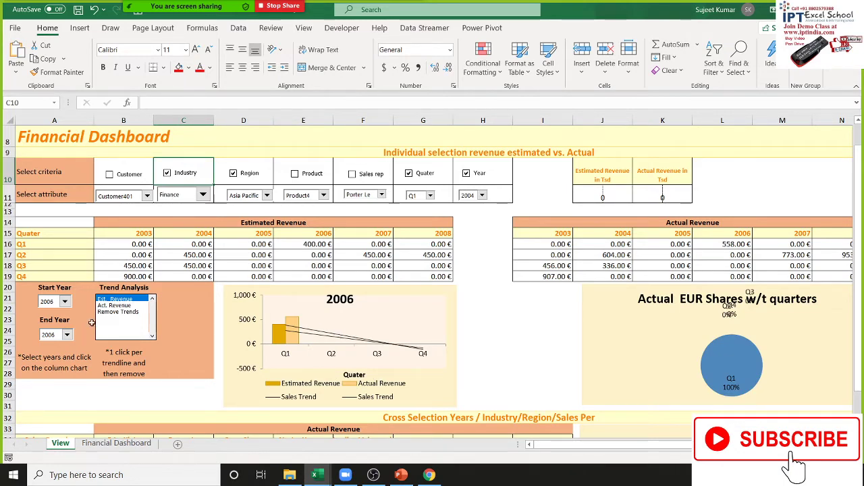
left_click(179, 174)
left_click(234, 182)
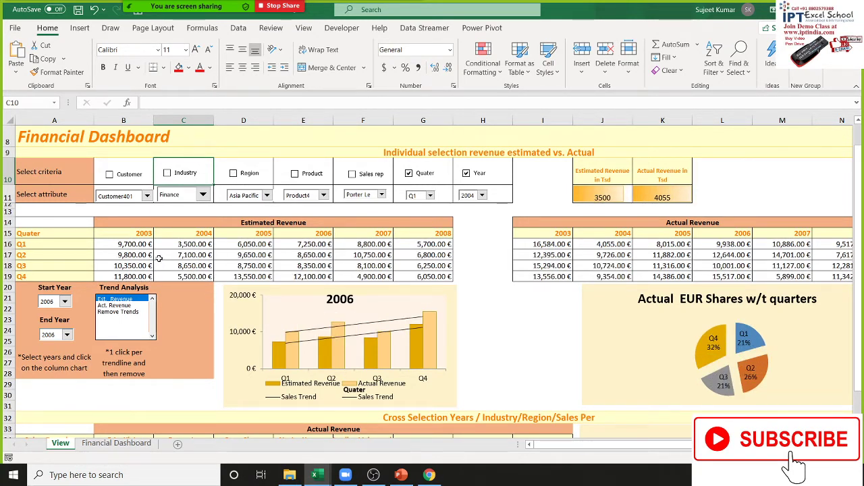
Filter the dashboard by Customer404, then turn the customer filter back off
left_click(110, 174)
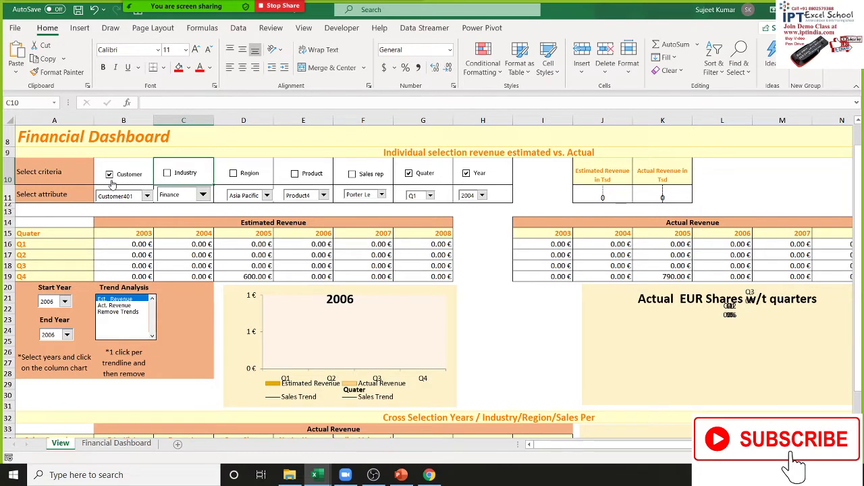
left_click(110, 196)
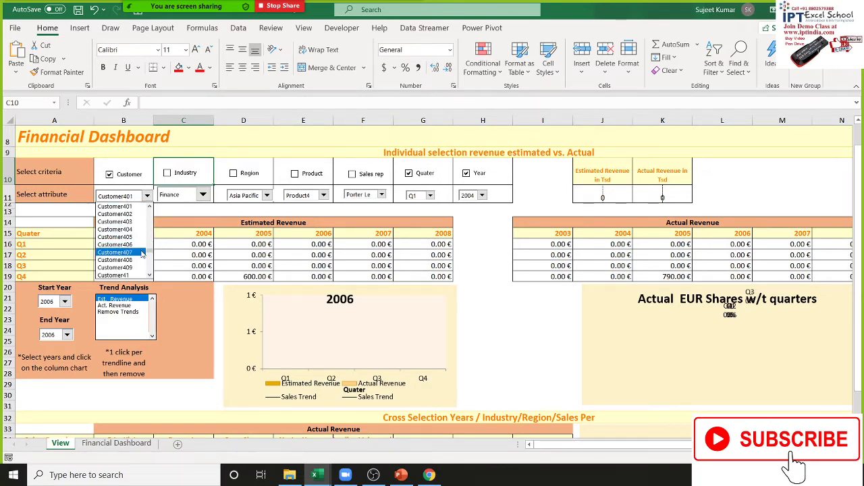
left_click_drag(150, 252, 150, 208)
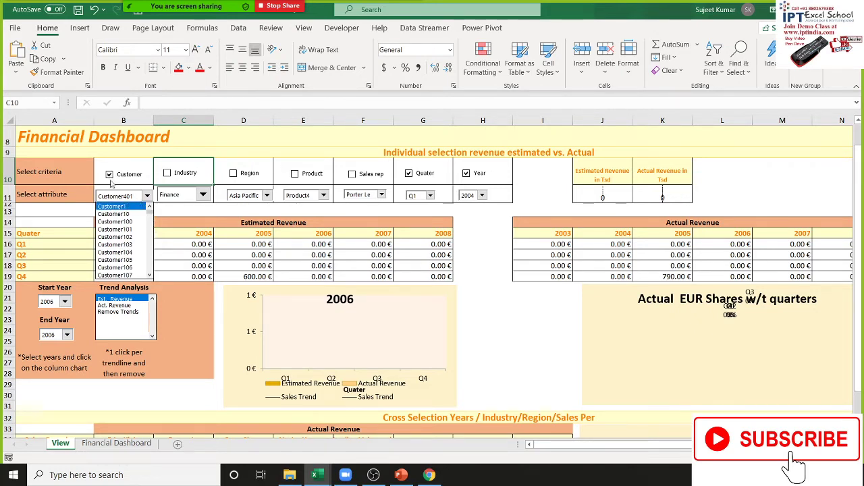
left_click(147, 196)
left_click(127, 230)
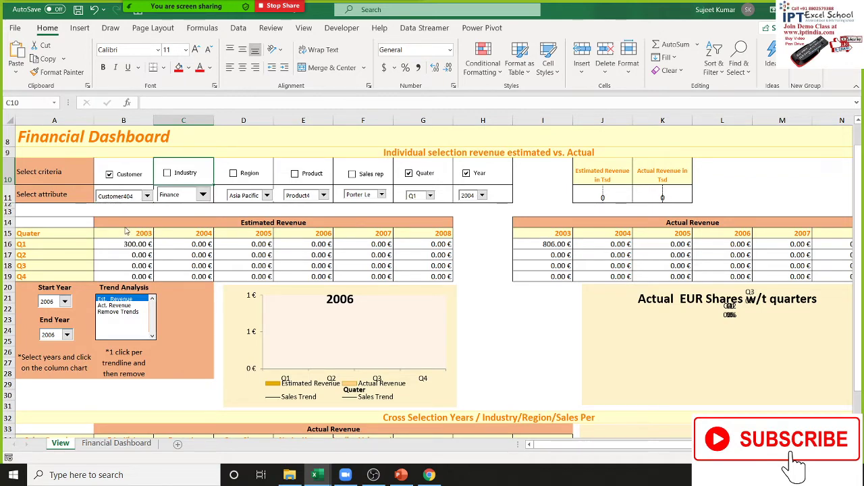
left_click(110, 175)
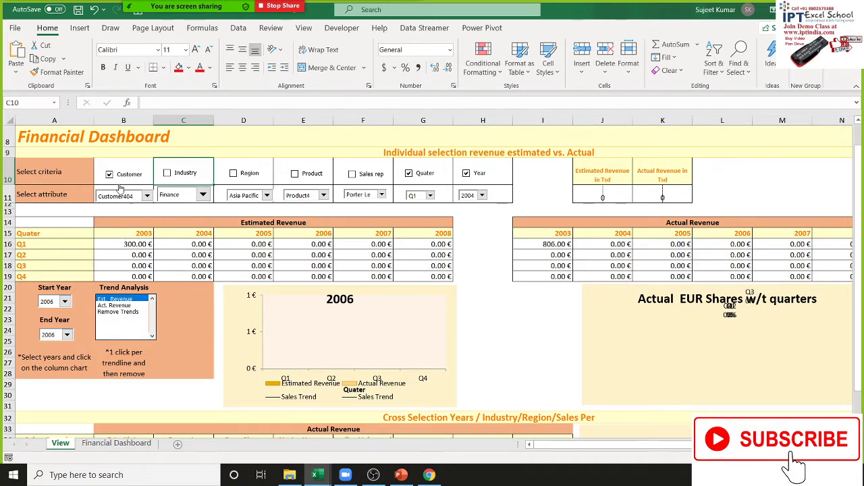
Set the industry to Services, tick Industry, then untick it again
left_click(202, 194)
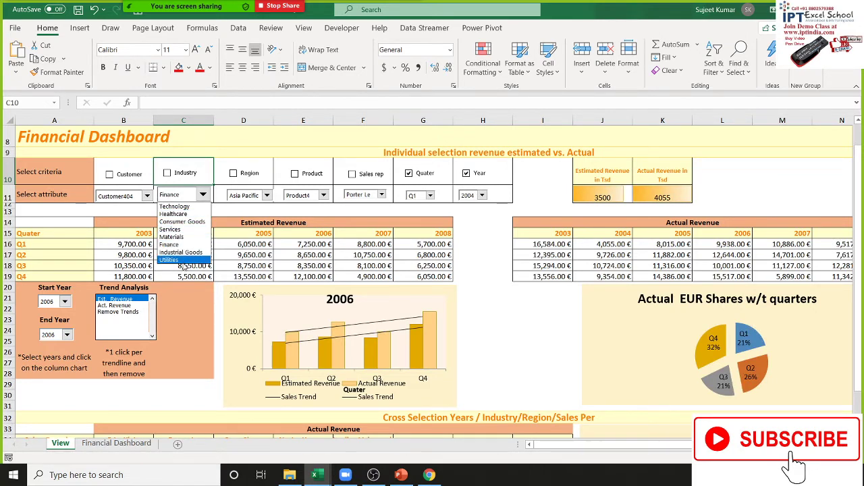
left_click(170, 230)
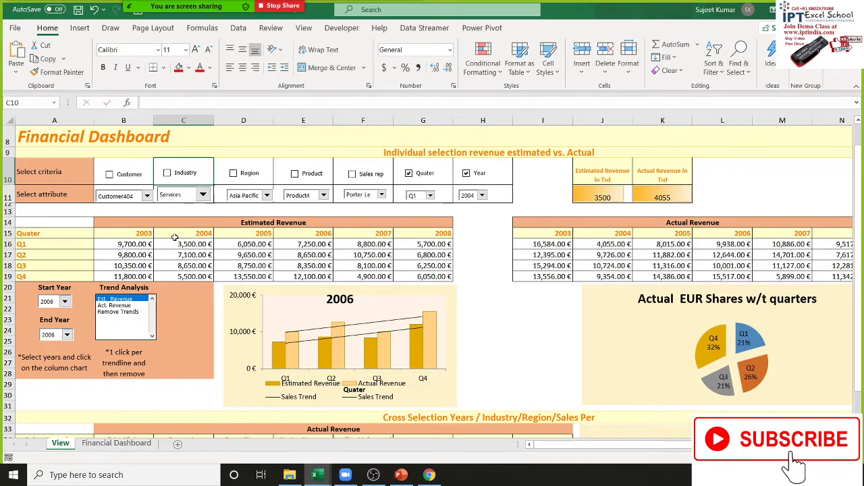
left_click(167, 173)
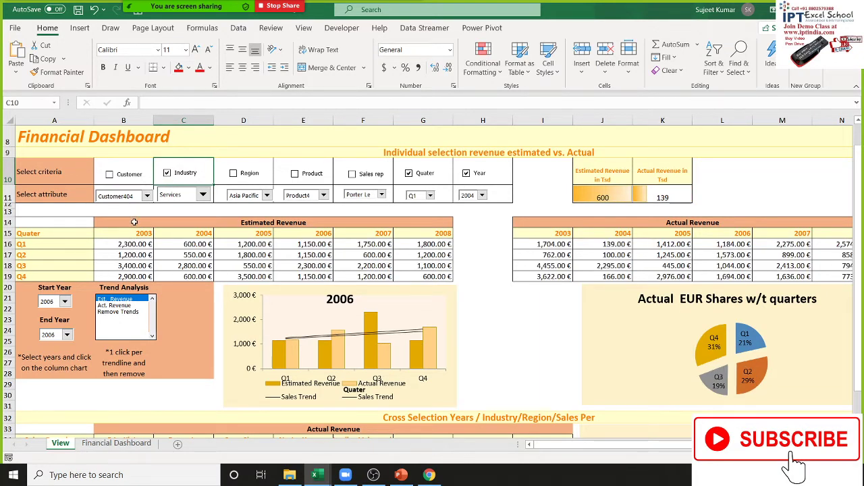
left_click(168, 173)
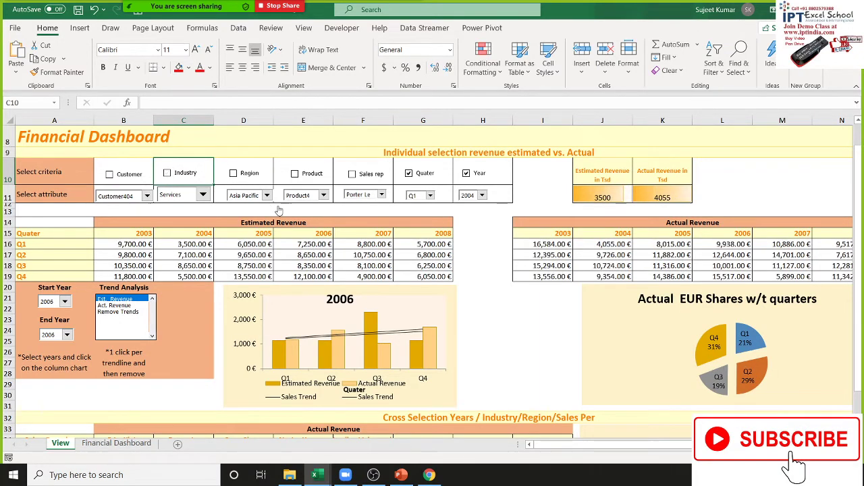
Inspect the SUMIF formulas in the F column and show the Act. Revenue trend line
scroll(628, 289, "down", 4)
scroll(628, 289, "down", 1)
scroll(628, 289, "down", 1)
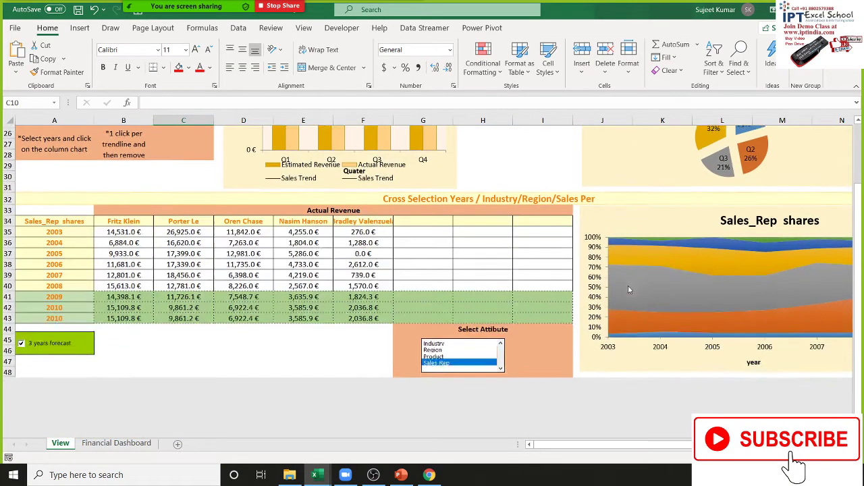
scroll(628, 289, "down", 2)
scroll(625, 236, "up", 3)
scroll(605, 247, "up", 1)
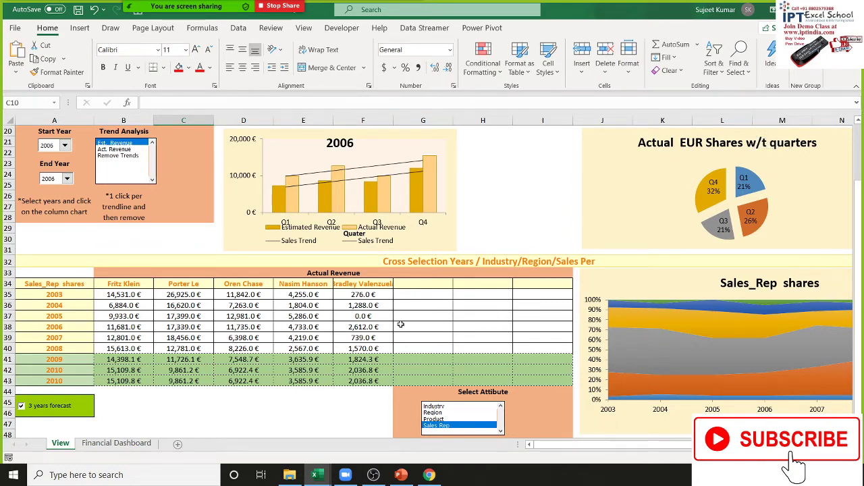
scroll(378, 331, "up", 3)
scroll(243, 239, "up", 1)
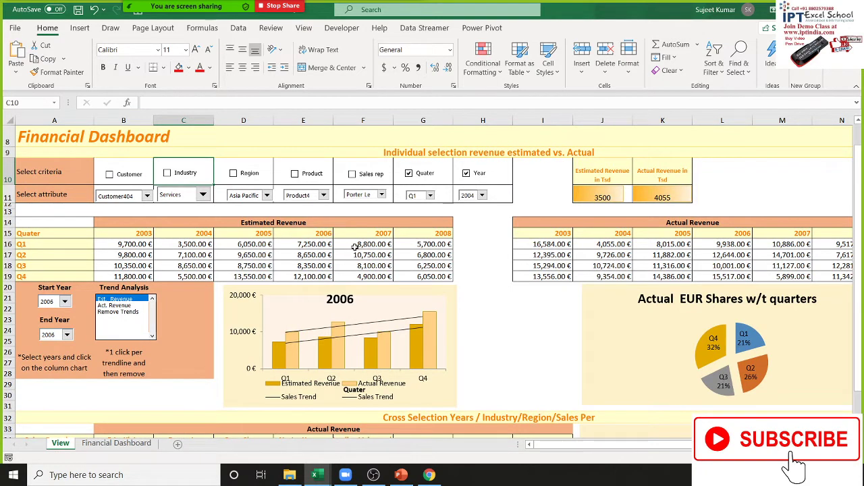
left_click(355, 247)
key("Down")
key("Down")
key("Down")
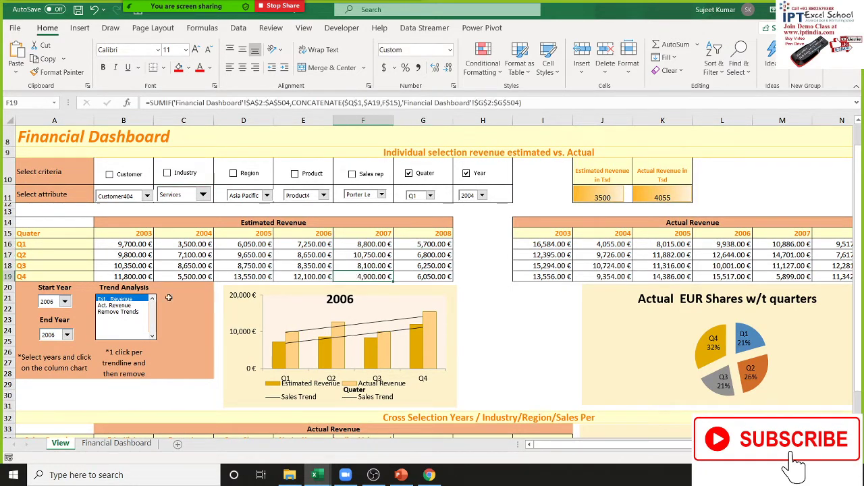
left_click(126, 306)
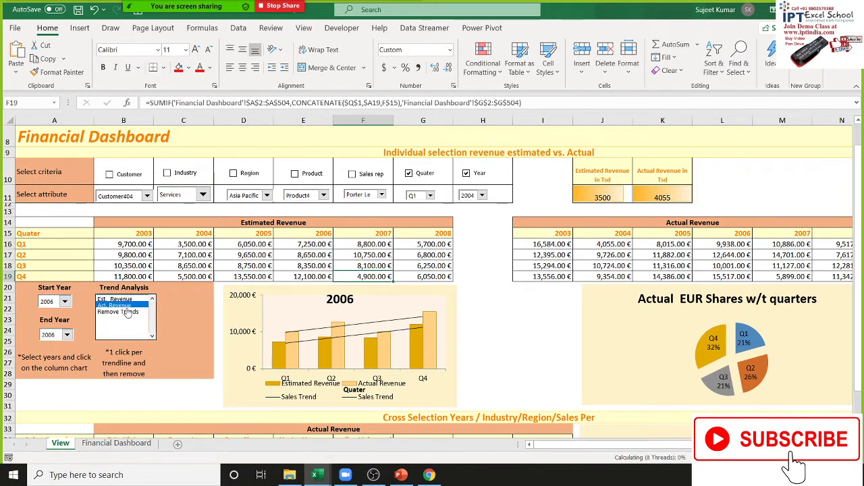
left_click(124, 306)
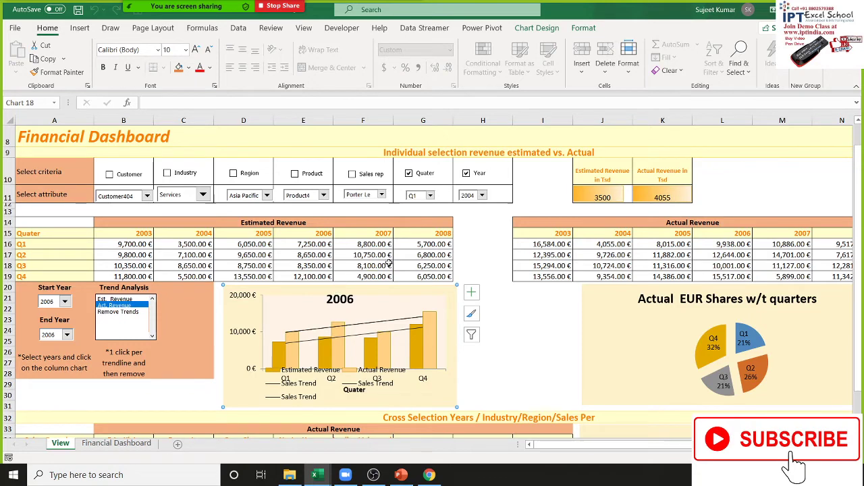
Browse the Developer tab's insertable controls, then close the Financial Dashboard without saving
left_click(337, 30)
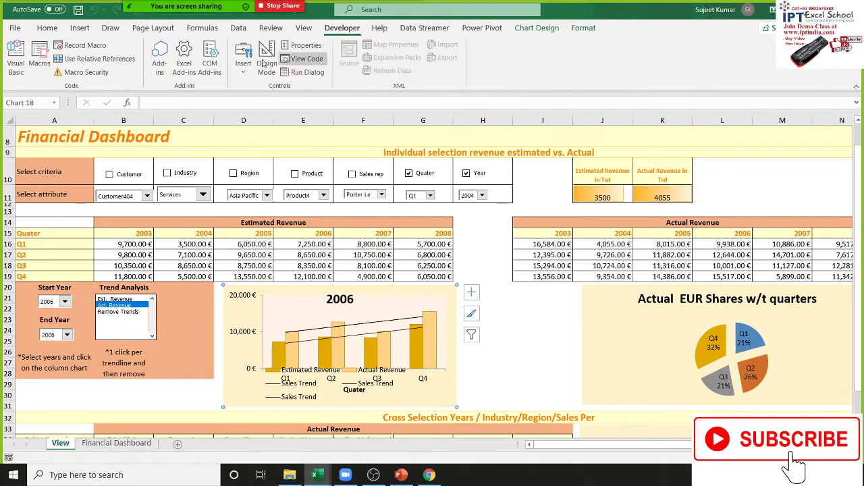
left_click(243, 64)
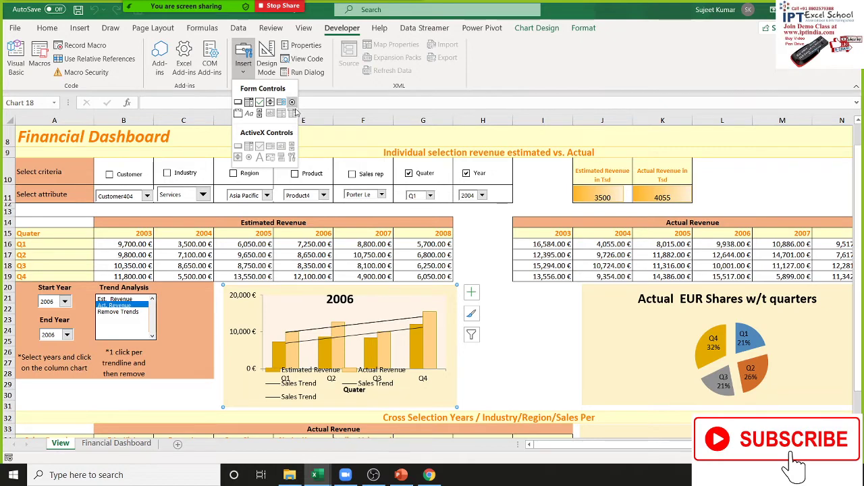
left_click(292, 103)
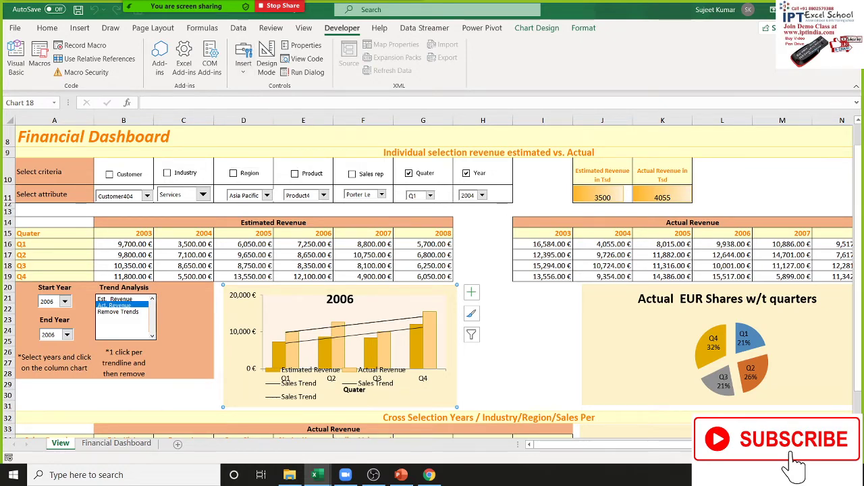
left_click(852, 8)
left_click(429, 253)
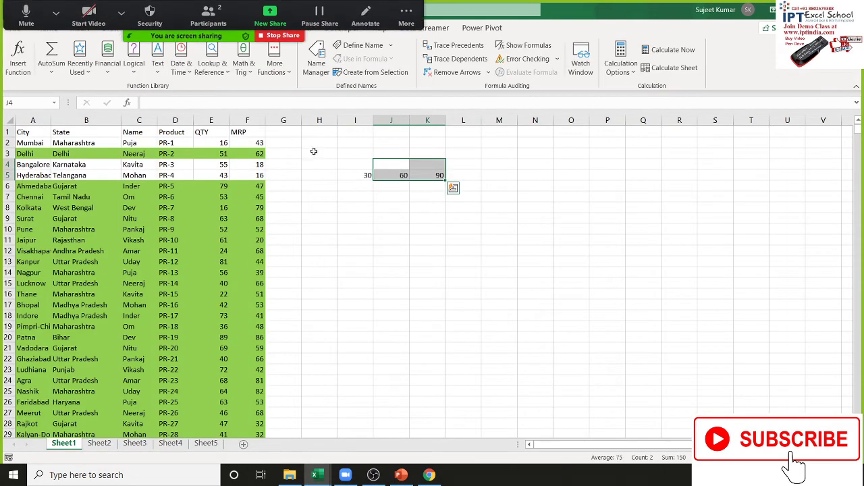
left_click_drag(323, 143, 464, 194)
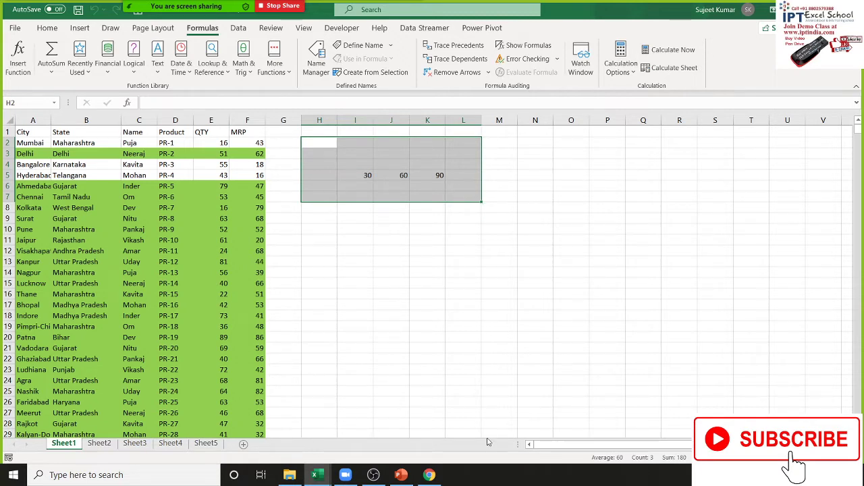
mouse_move(429, 475)
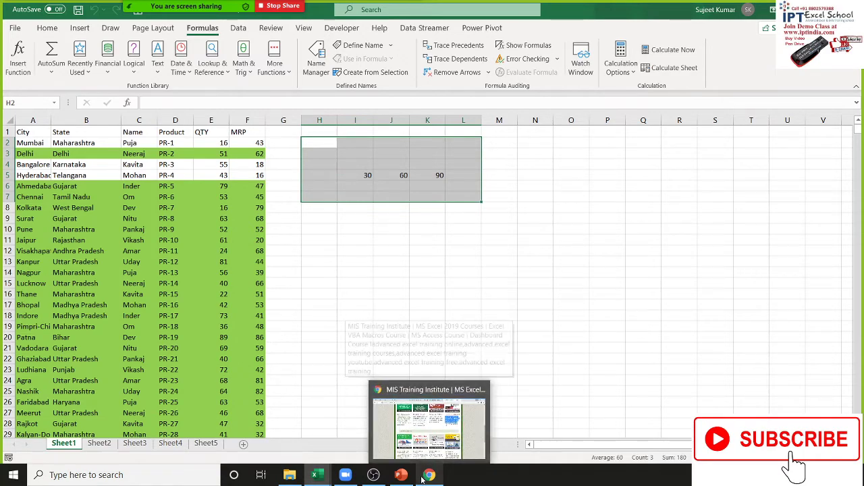
Preview the 'If condition test (1) (1) (1).xls' Gmail attachment, close it, then show the desktop
left_click(439, 426)
left_click(68, 9)
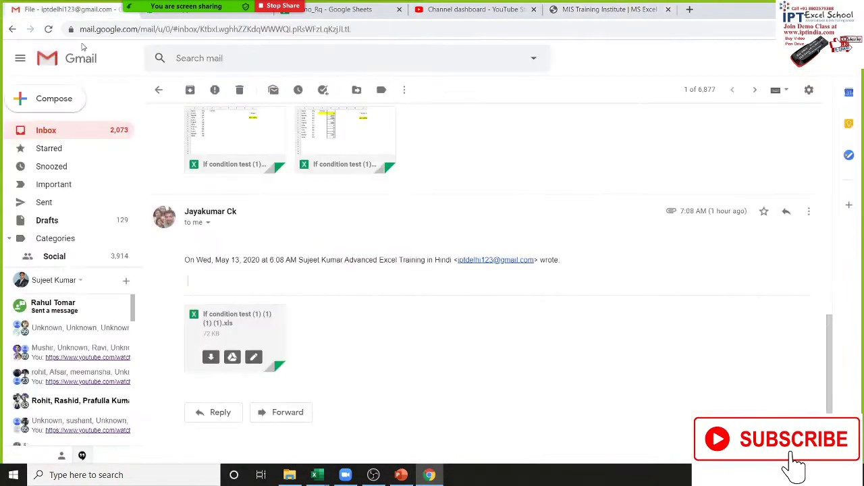
left_click(217, 137)
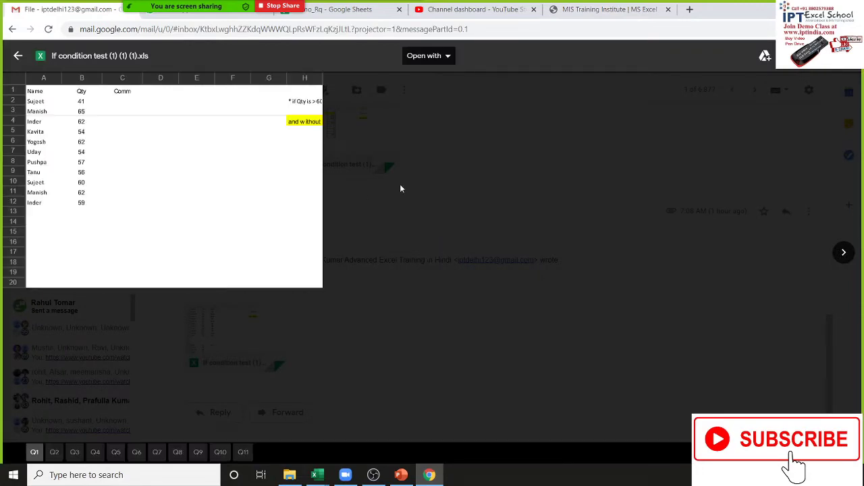
left_click(401, 189)
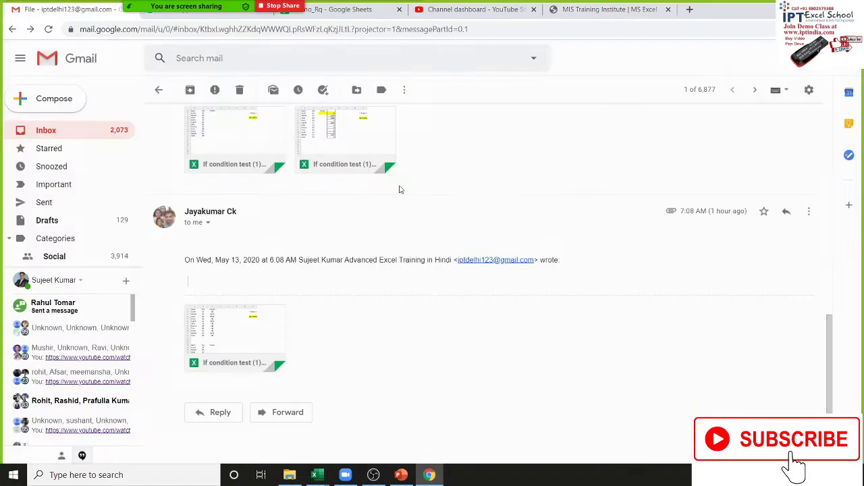
key("super+d")
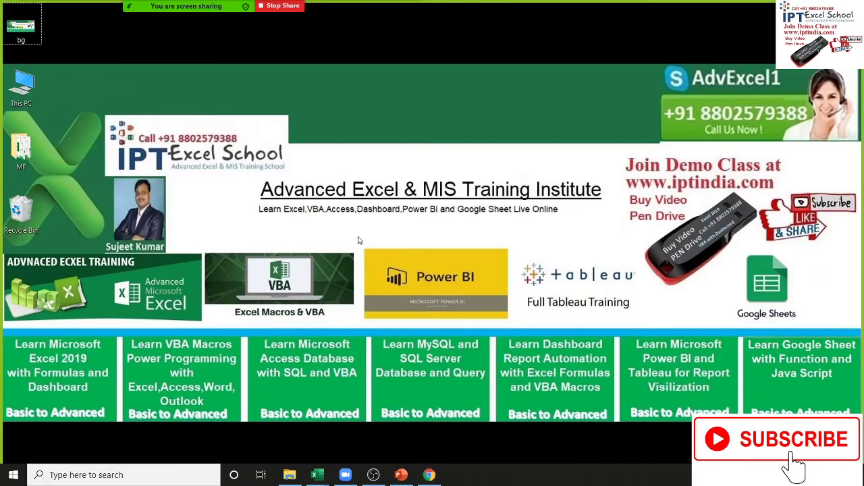
left_click_drag(358, 236, 638, 329)
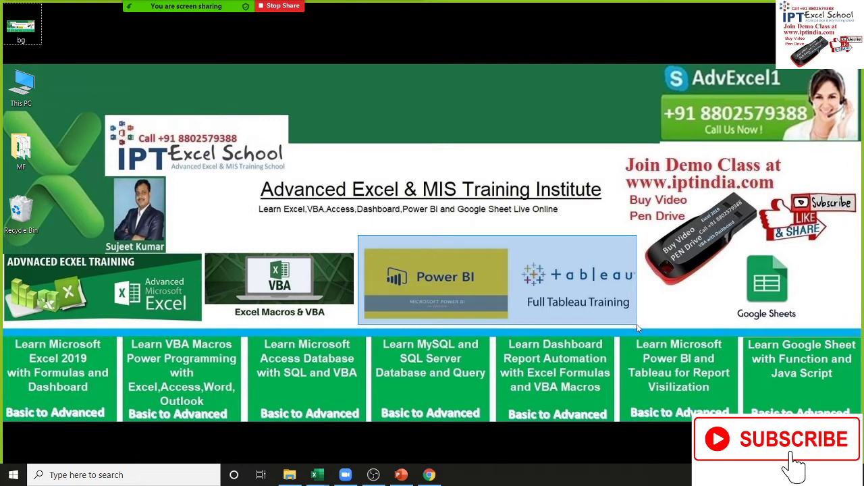
left_click_drag(638, 328, 638, 328)
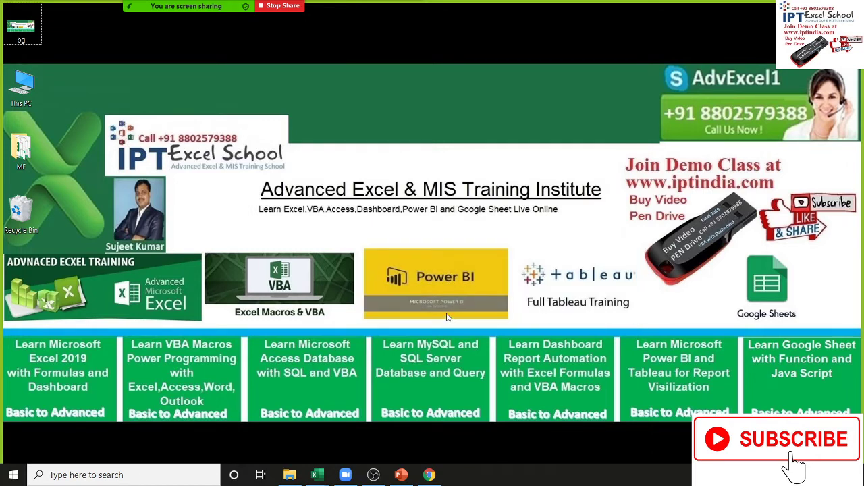
mouse_move(356, 239)
left_mouse_down()
mouse_move(380, 258)
mouse_move(646, 323)
left_mouse_up()
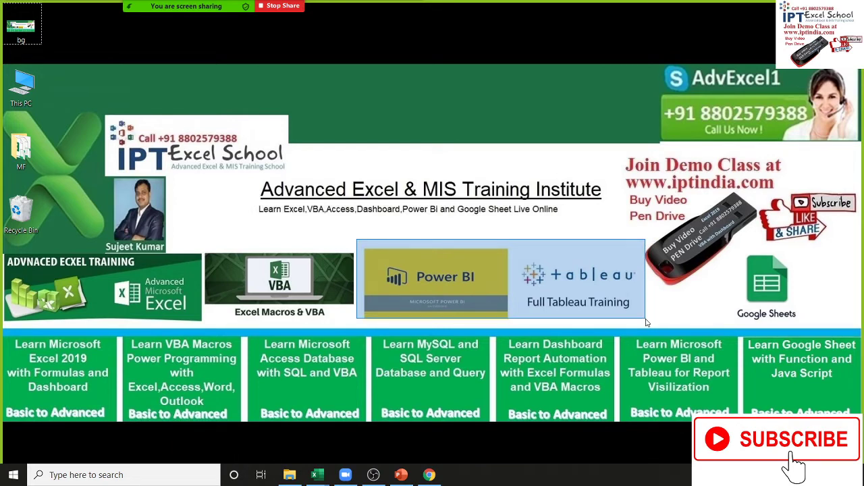
left_click_drag(646, 323, 639, 323)
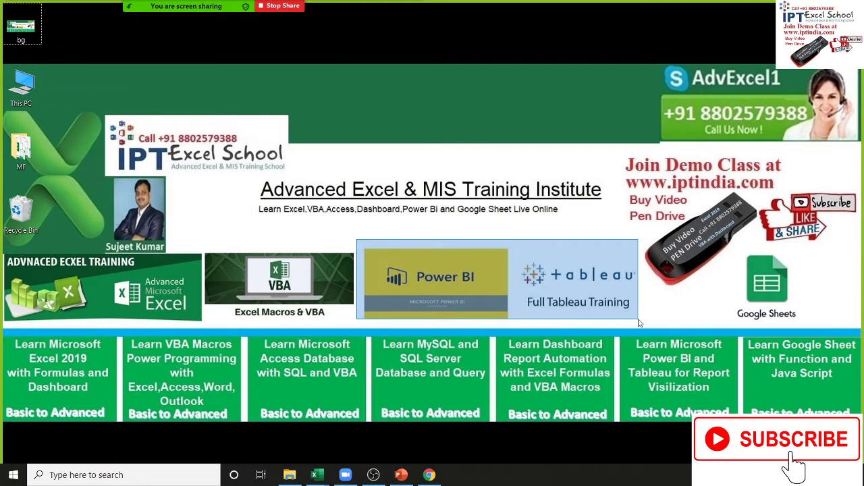
mouse_move(361, 224)
left_mouse_down()
mouse_move(493, 333)
mouse_move(518, 329)
left_mouse_up()
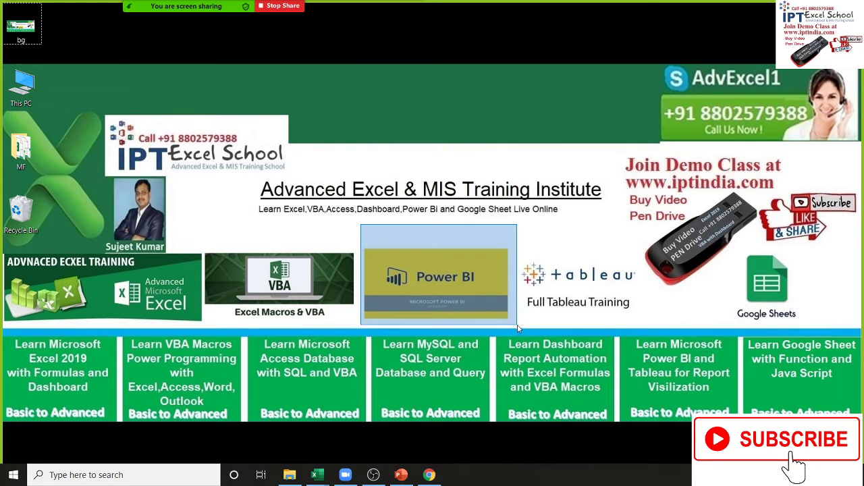
left_click_drag(518, 329, 518, 327)
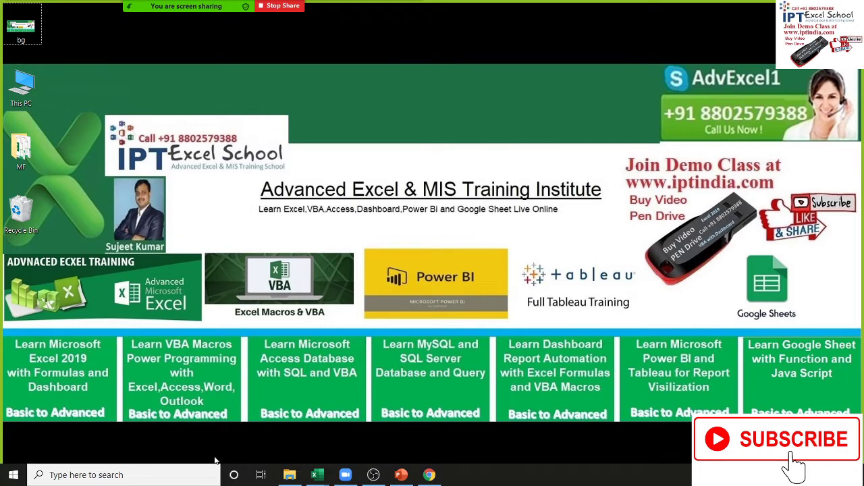
Bring the Map-Data workbook forward, clear the H2:L6 selection, and go to File > New
mouse_move(323, 479)
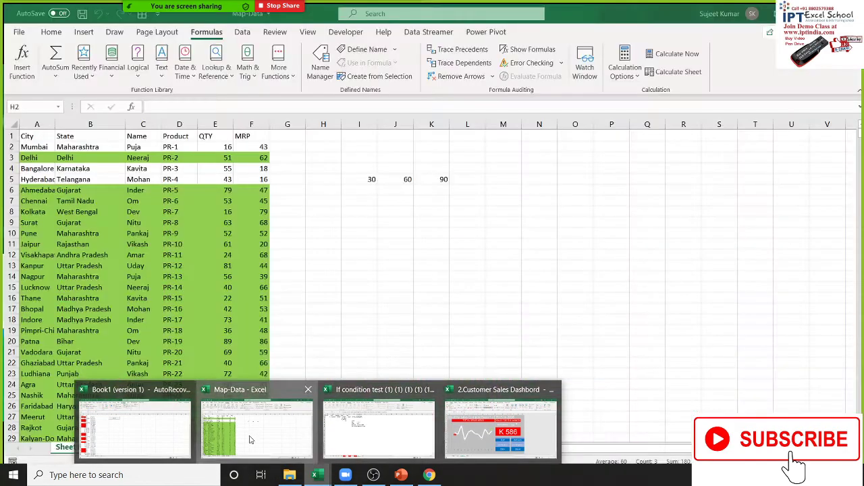
left_click(236, 432)
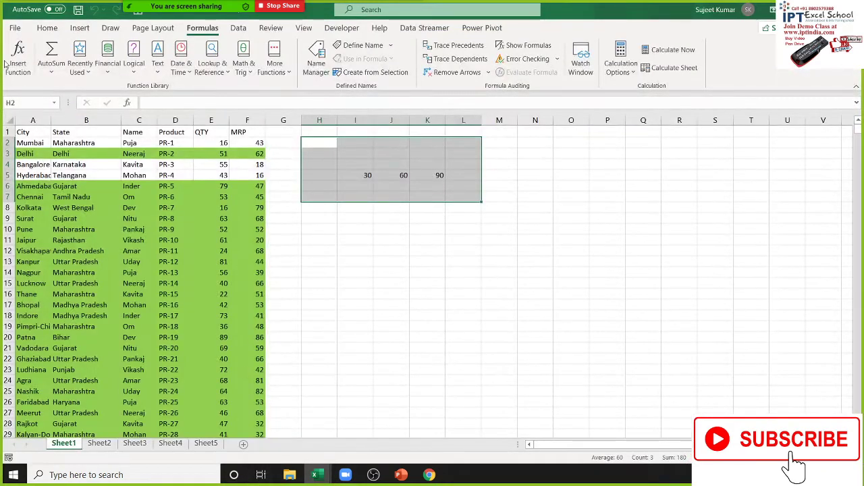
left_click(331, 247)
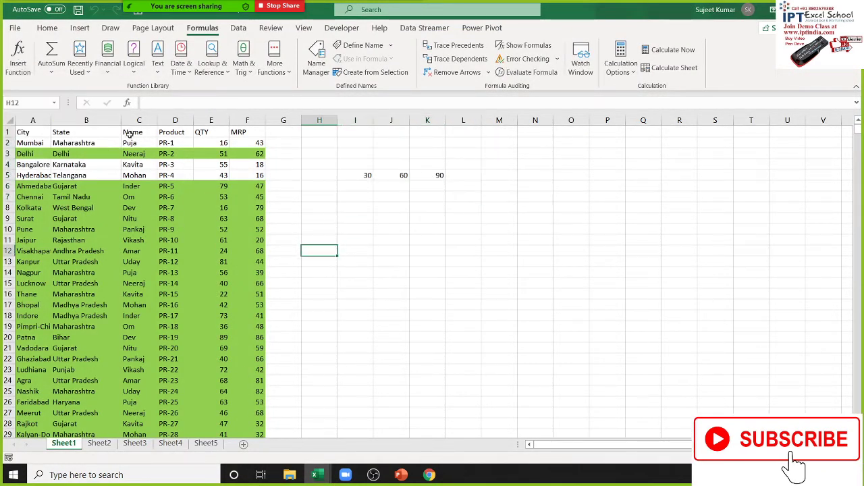
left_click(15, 28)
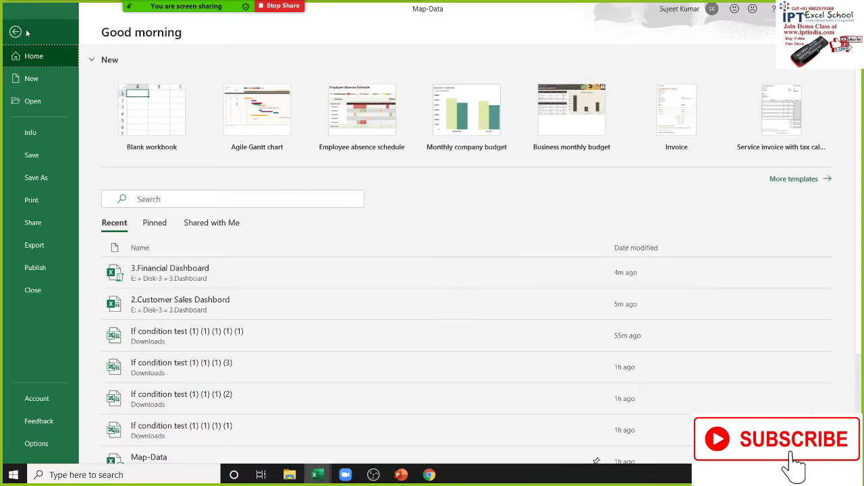
left_click(47, 83)
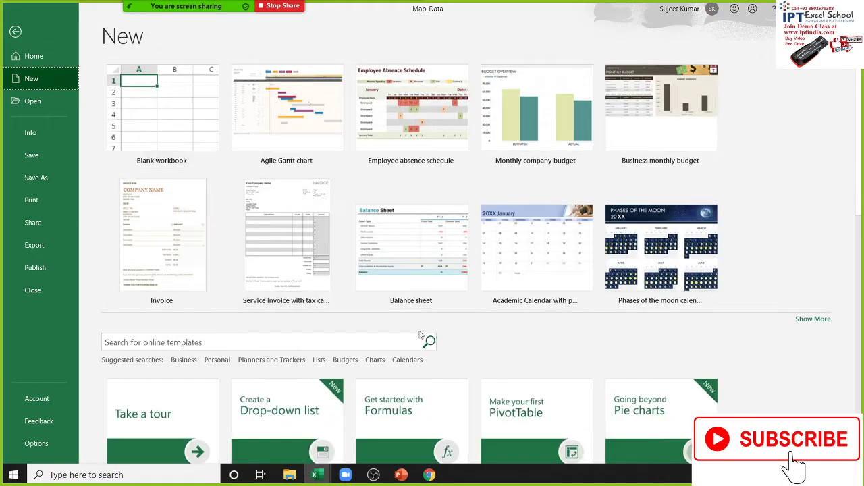
Scroll down through the template gallery and back up to Blank workbook
scroll(424, 360, "down", 3)
scroll(424, 360, "down", 3)
scroll(424, 360, "down", 2)
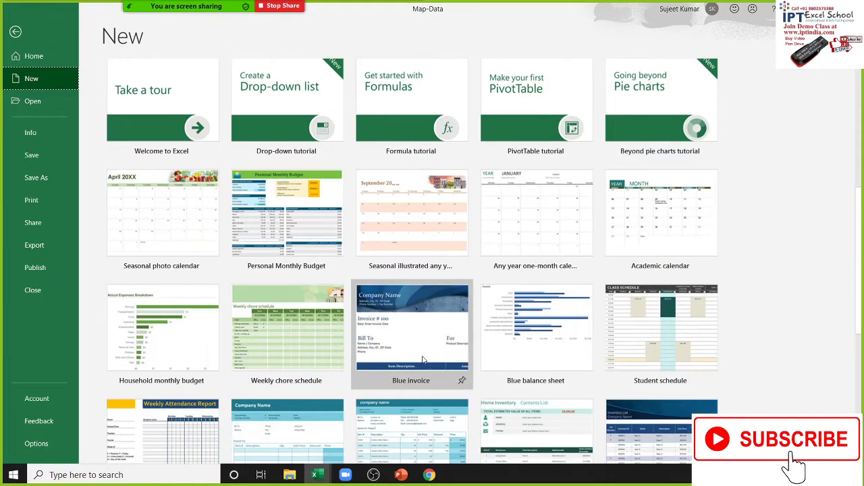
scroll(423, 359, "down", 3)
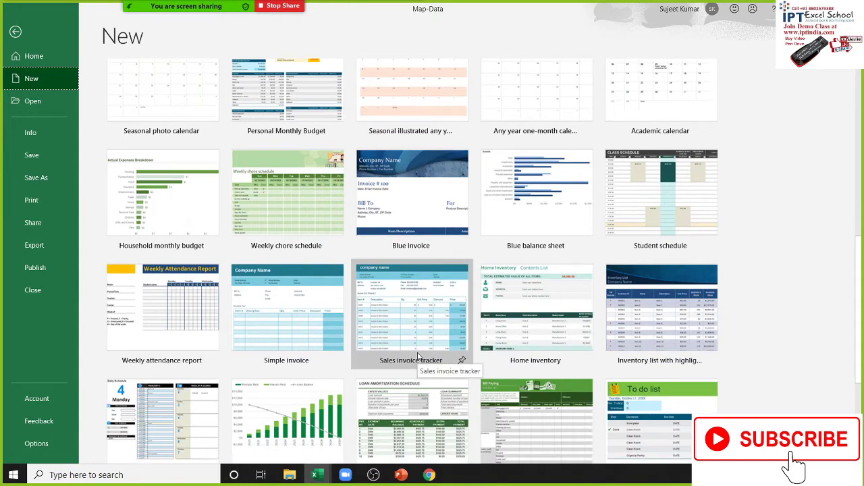
scroll(418, 356, "down", 1)
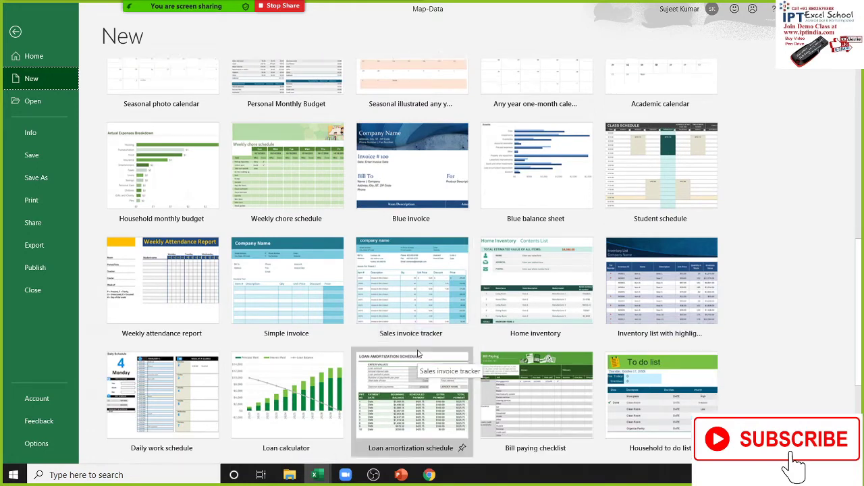
scroll(418, 356, "down", 1)
scroll(418, 355, "down", 2)
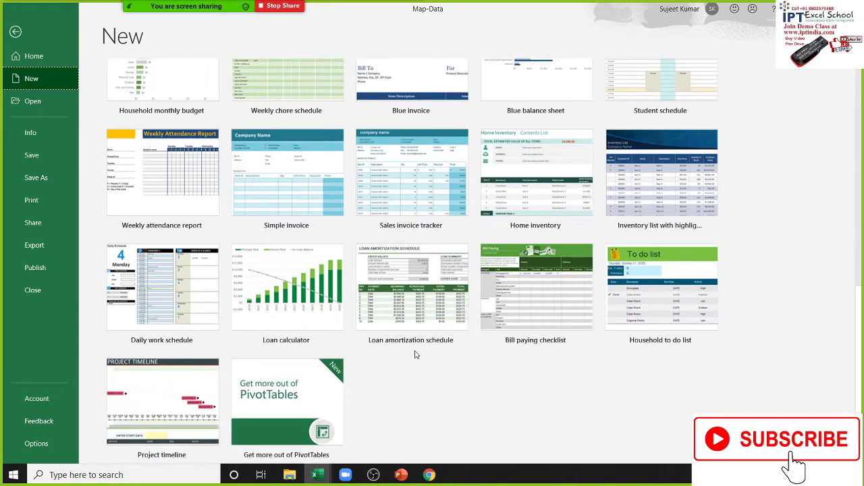
scroll(354, 348, "up", 3)
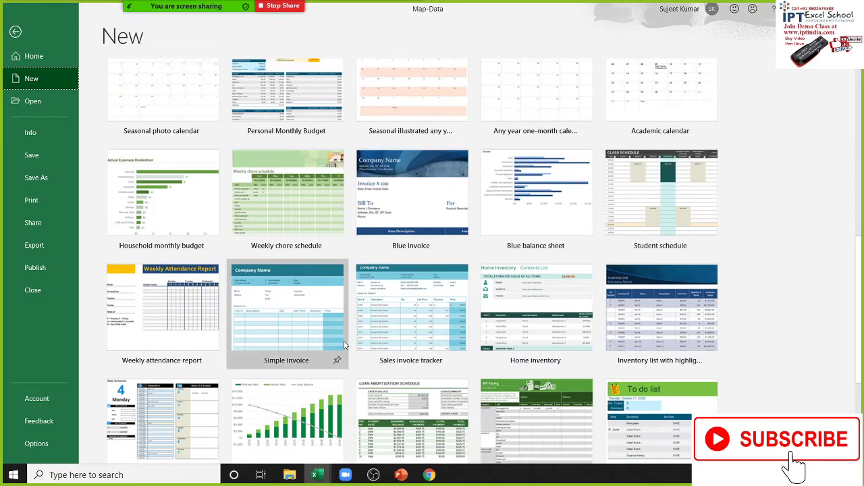
scroll(334, 345, "up", 1)
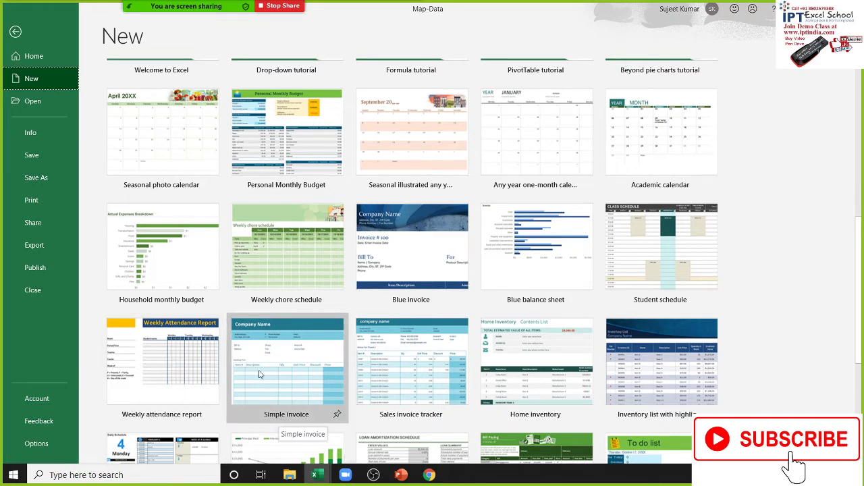
scroll(509, 306, "down", 1)
scroll(510, 306, "up", 4)
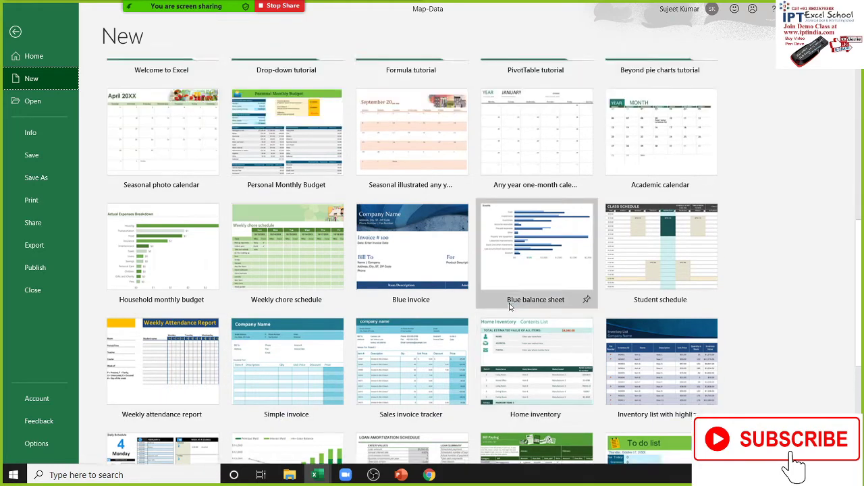
scroll(492, 313, "up", 1)
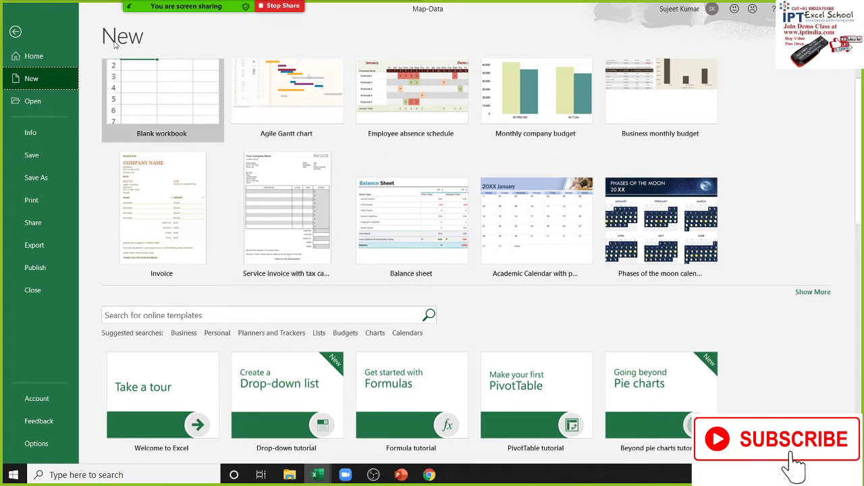
scroll(160, 130, "up", 1)
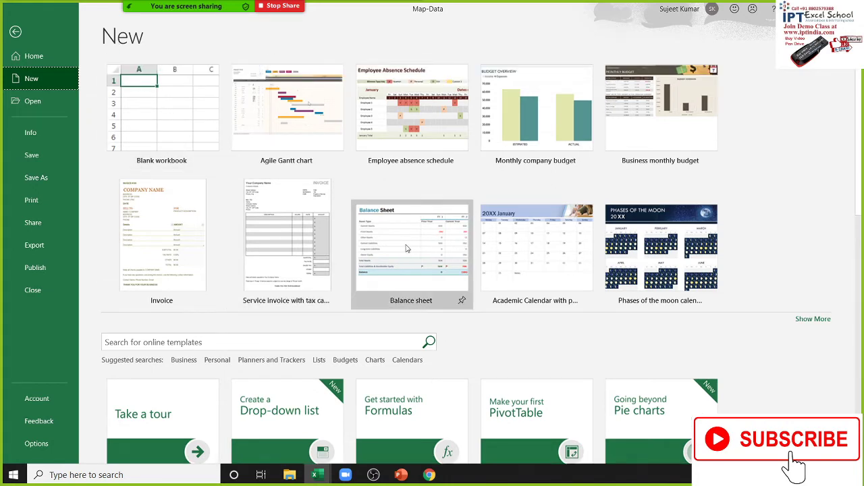
Create a new workbook from the Balance sheet template and select B4:B10 on Summary
left_click(407, 250)
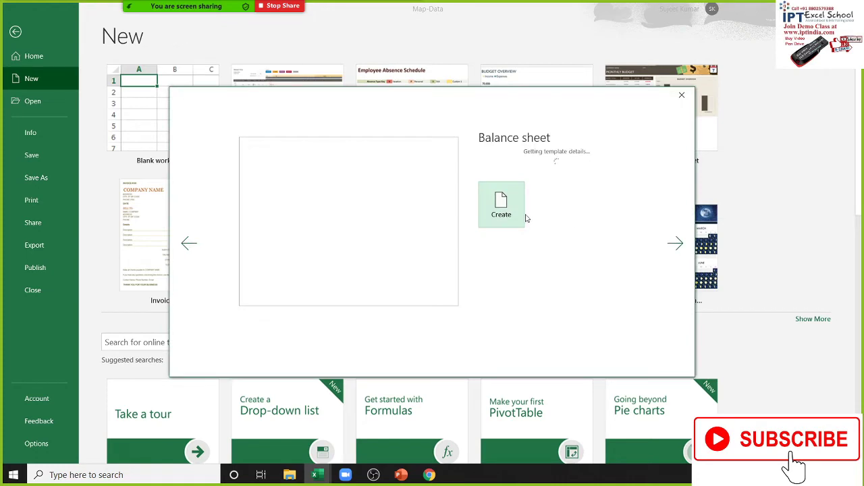
left_click(495, 230)
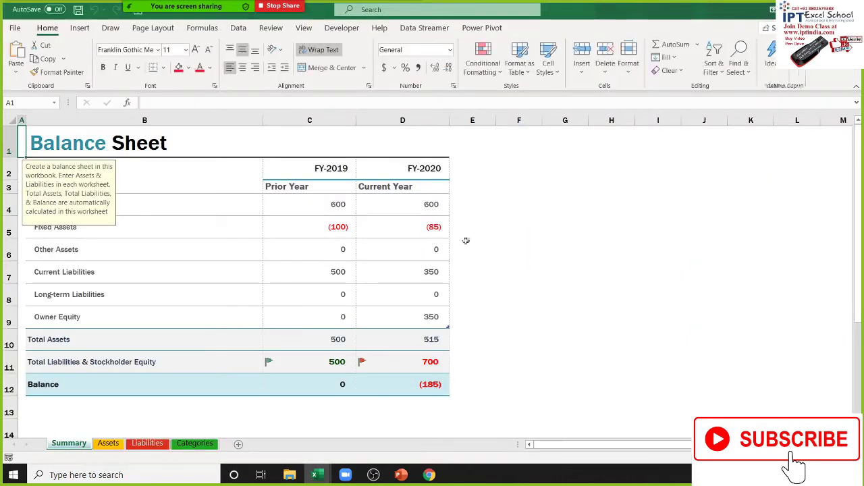
left_click(110, 444)
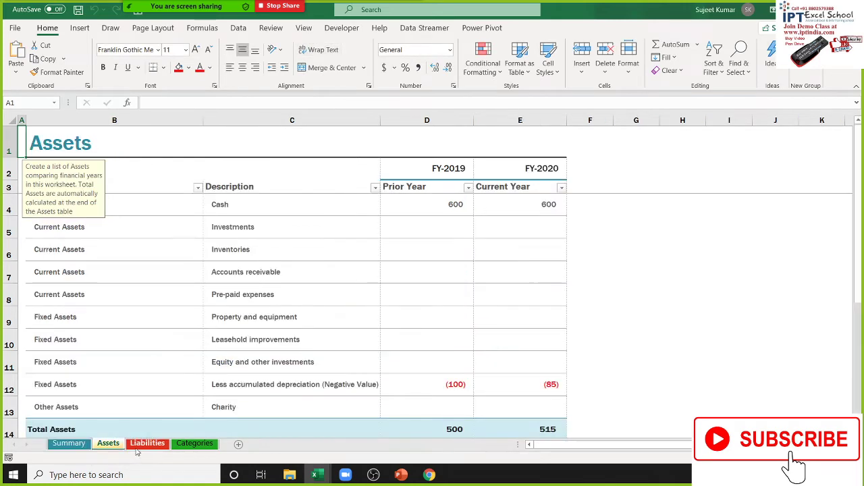
left_click(81, 446)
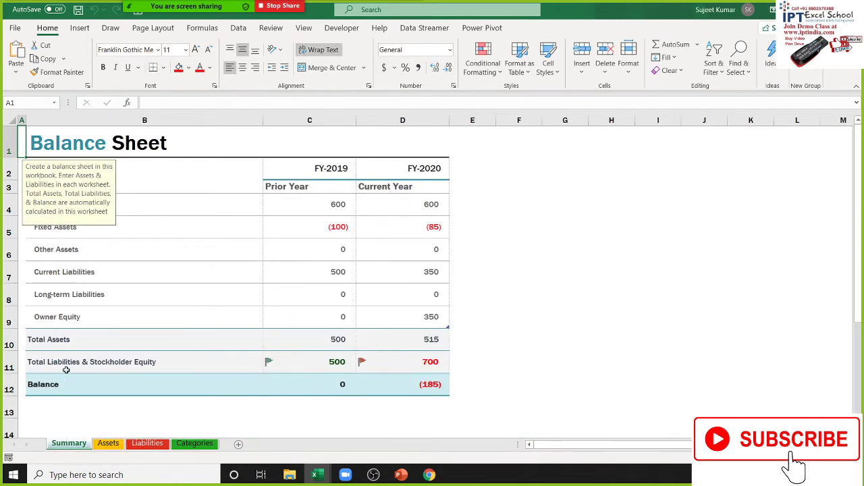
left_click_drag(51, 340, 71, 206)
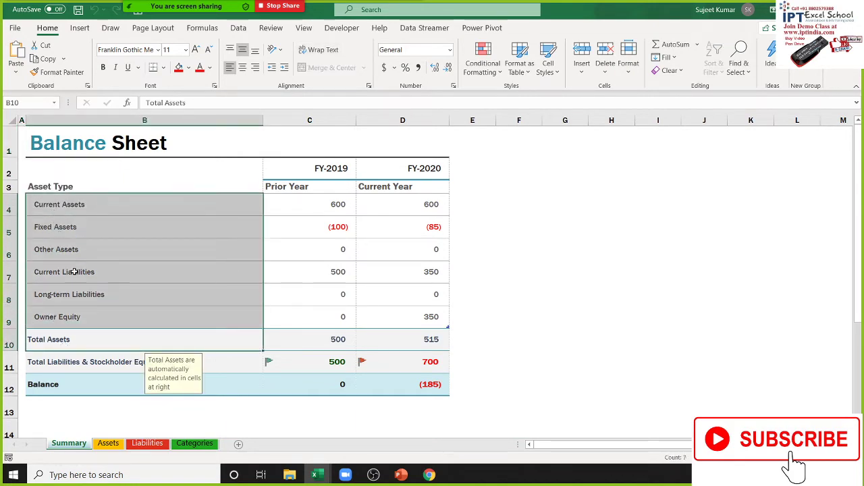
Browse the Assets, Liabilities and Categories sheets, then close the workbook without saving
left_click(108, 444)
left_click_drag(71, 249, 65, 390)
left_click(148, 444)
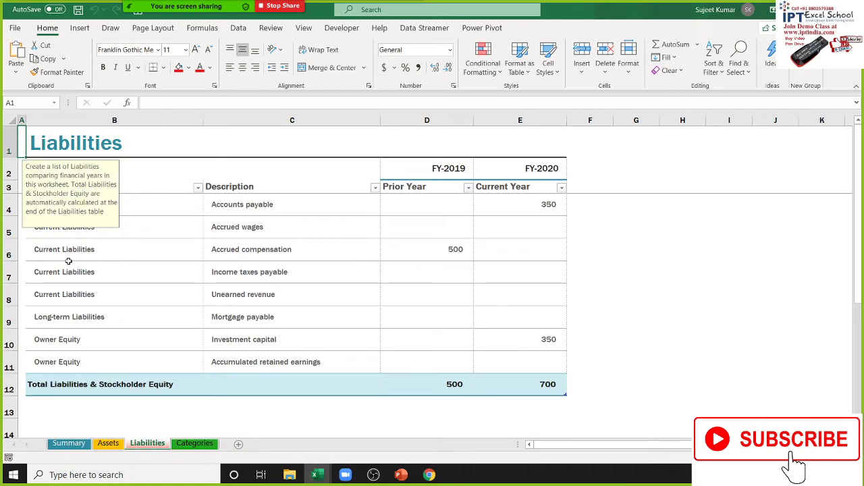
left_click_drag(68, 260, 68, 317)
left_click(195, 443)
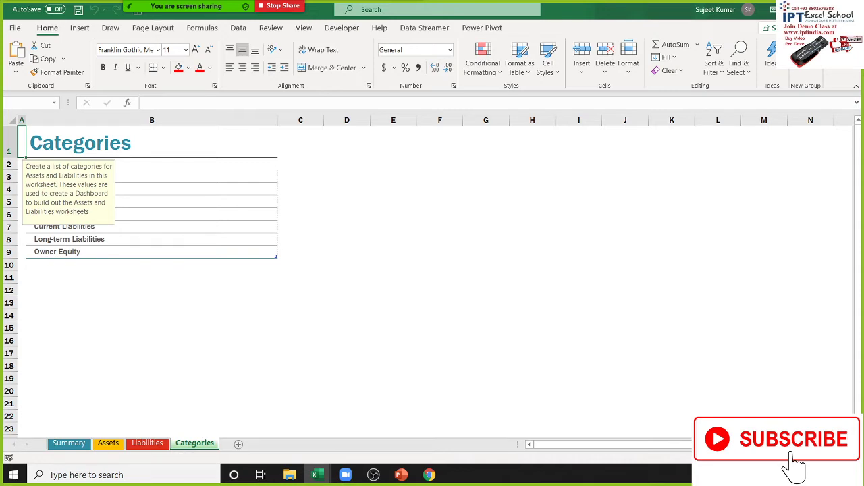
key("ctrl+w")
left_click(468, 297)
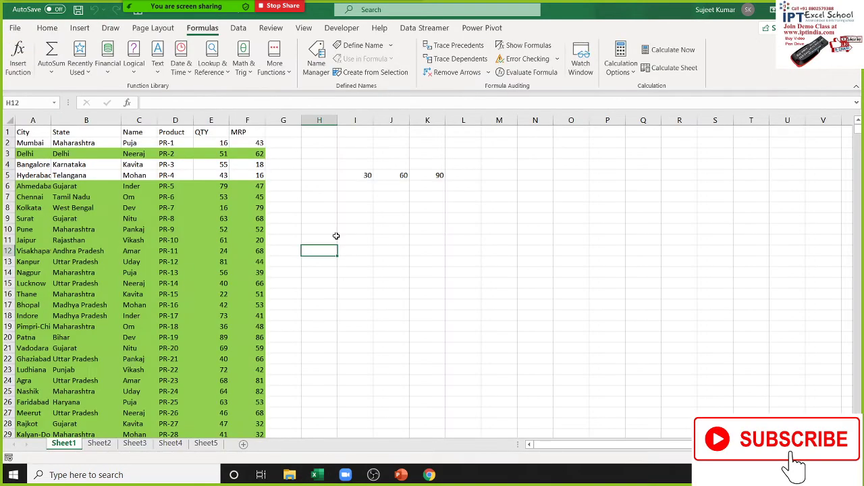
Open Excel Options, viewing the General and Formulas pages before reaching Save
left_click(15, 27)
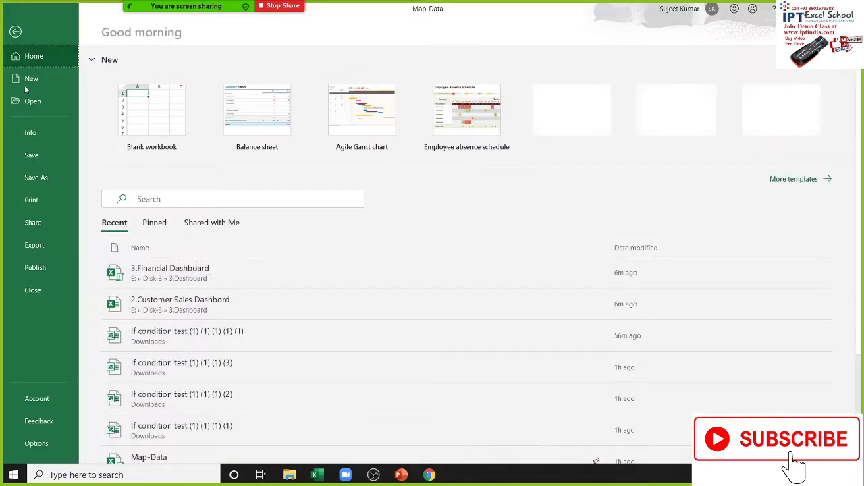
left_click(38, 443)
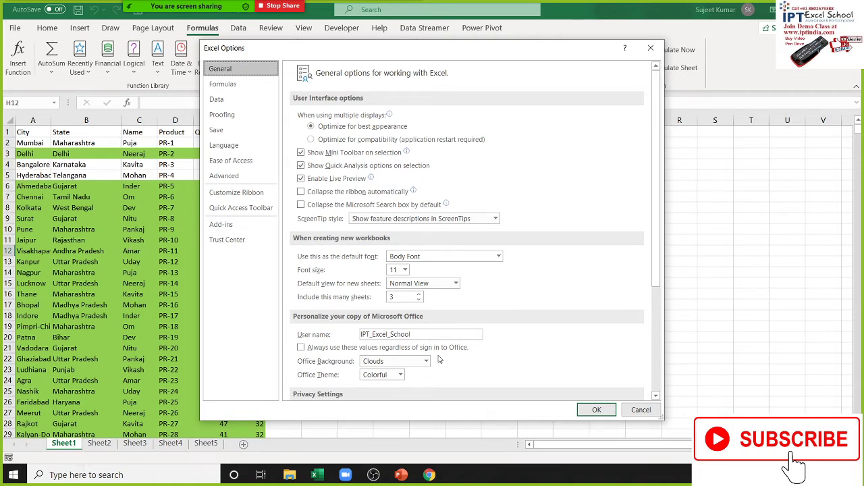
left_click_drag(413, 334, 335, 339)
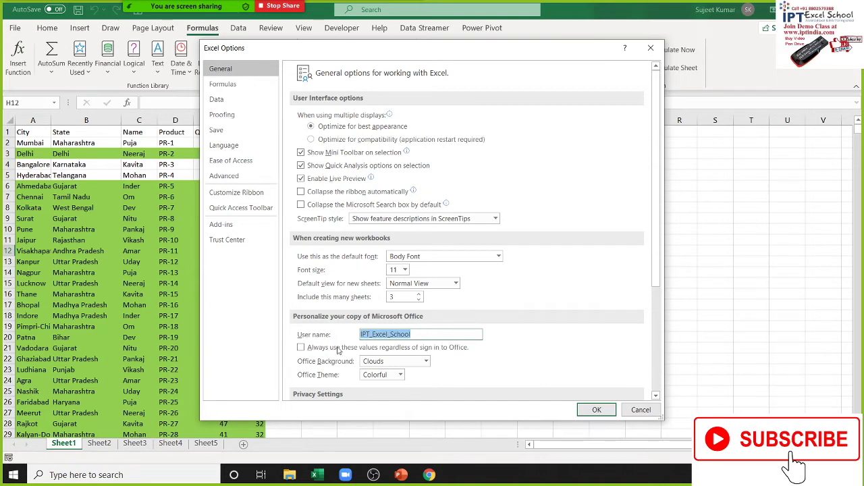
left_click(234, 87)
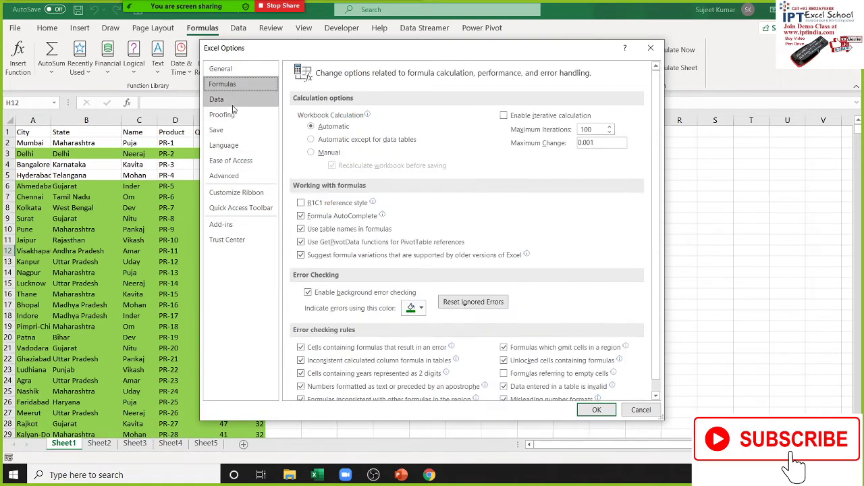
left_click(233, 130)
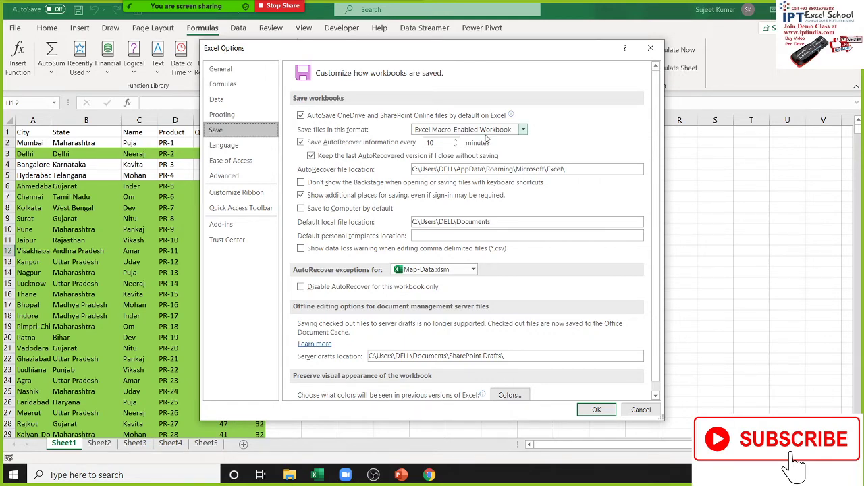
Check the default save formats, keeping Excel Macro-Enabled Workbook, then view the Advanced page
left_click(484, 131)
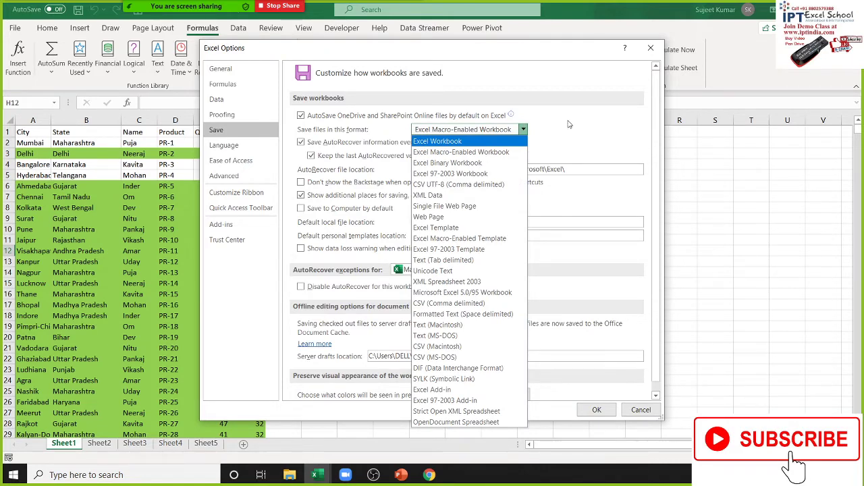
left_click(585, 124)
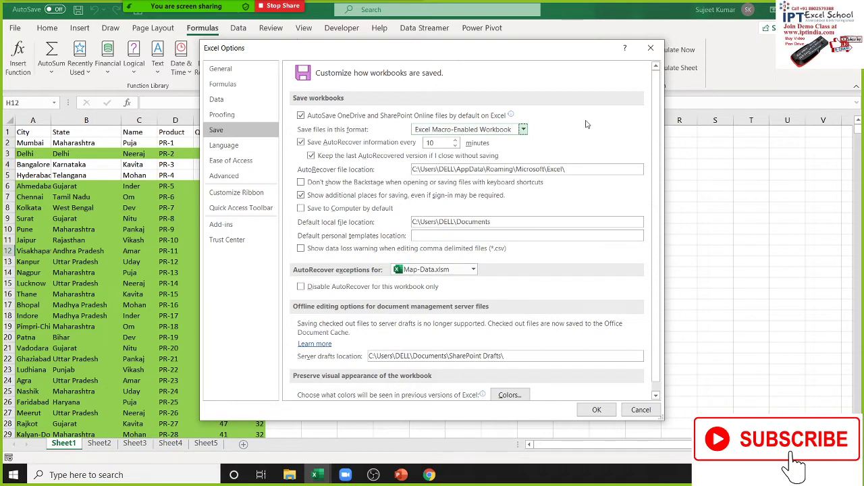
left_click_drag(501, 219, 370, 221)
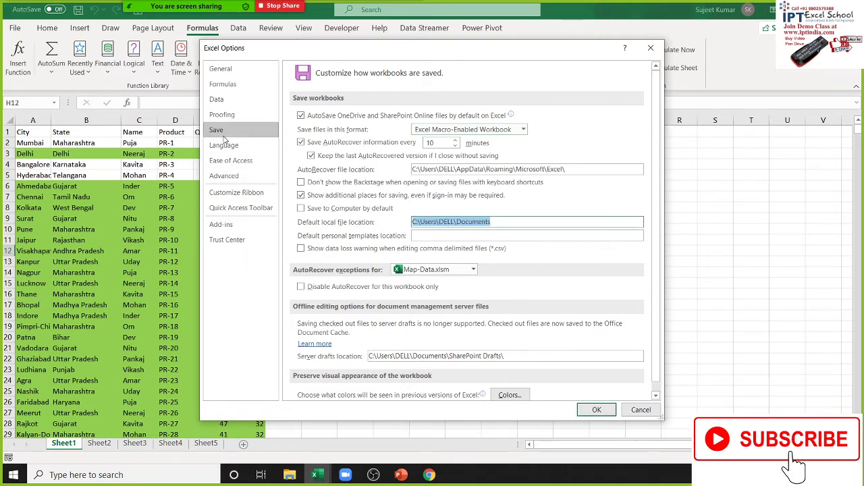
left_click(240, 177)
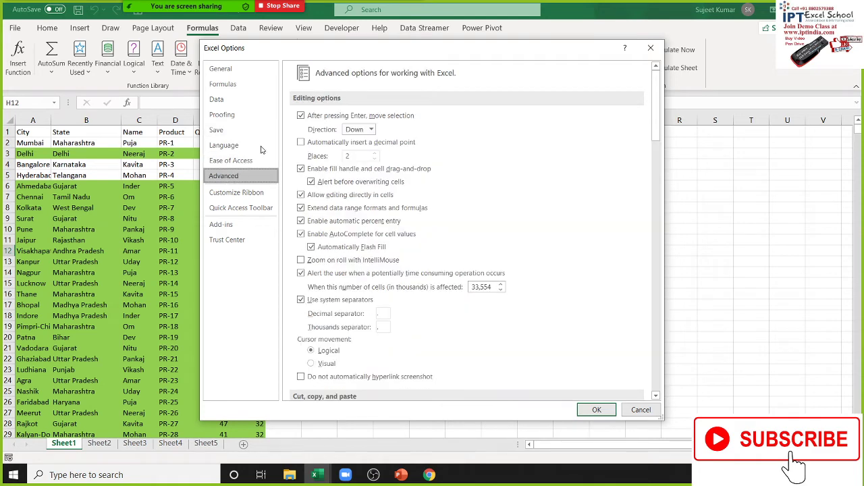
Keep the after-Enter direction as Down, scroll the Advanced options, and close Excel Options
left_click(370, 131)
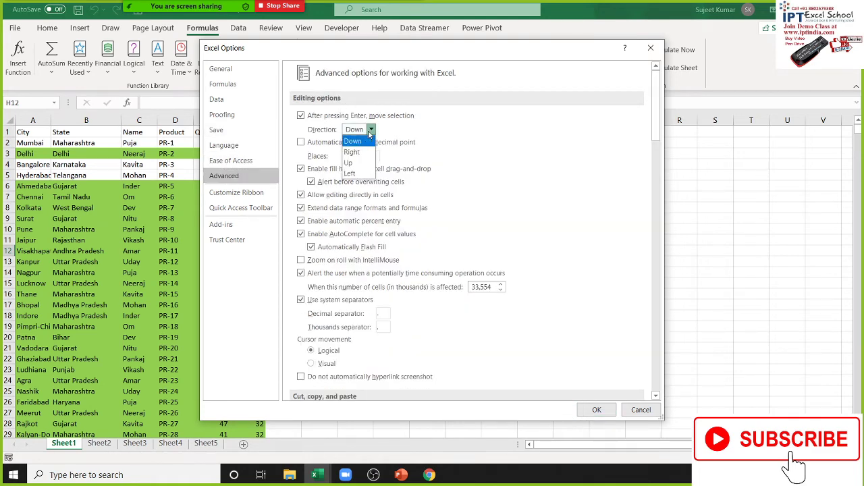
left_click(478, 124)
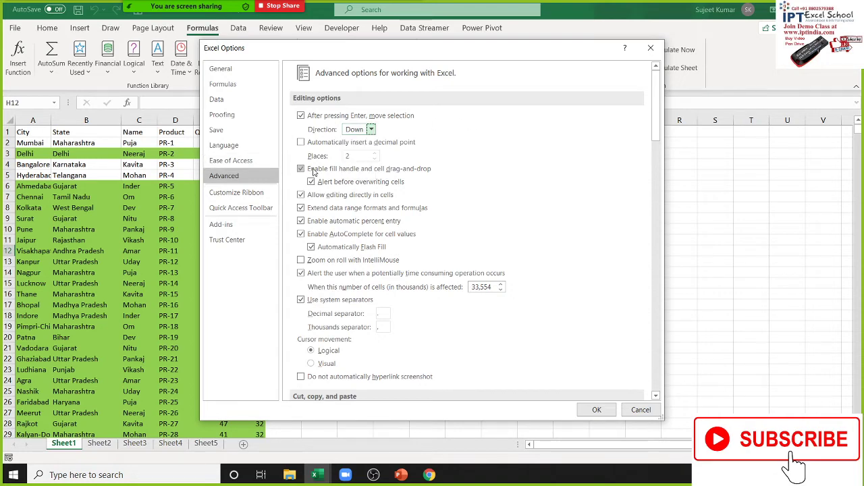
scroll(462, 301, "down", 2)
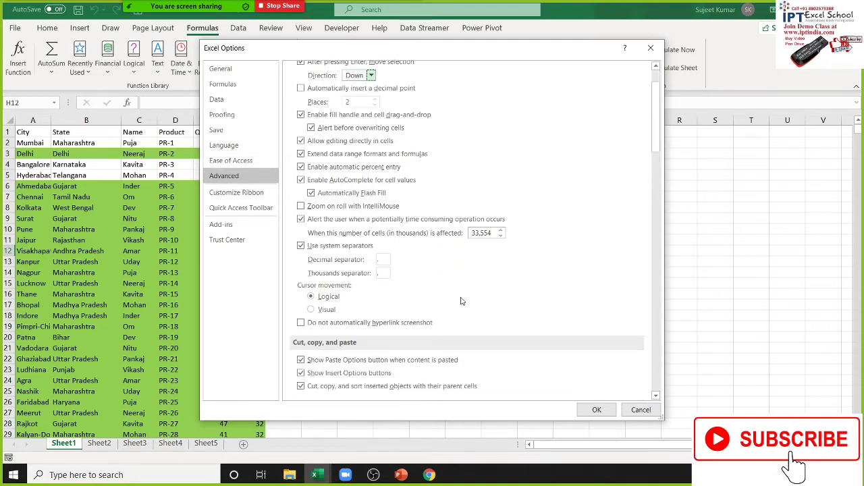
scroll(461, 302, "down", 2)
scroll(461, 301, "down", 3)
scroll(453, 311, "down", 5)
scroll(451, 327, "down", 3)
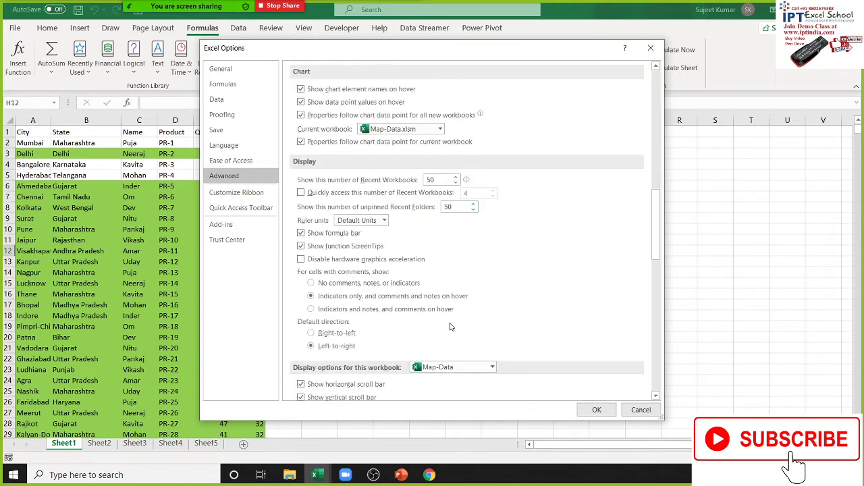
scroll(451, 327, "down", 4)
scroll(451, 327, "down", 2)
scroll(451, 327, "down", 3)
scroll(451, 327, "down", 1)
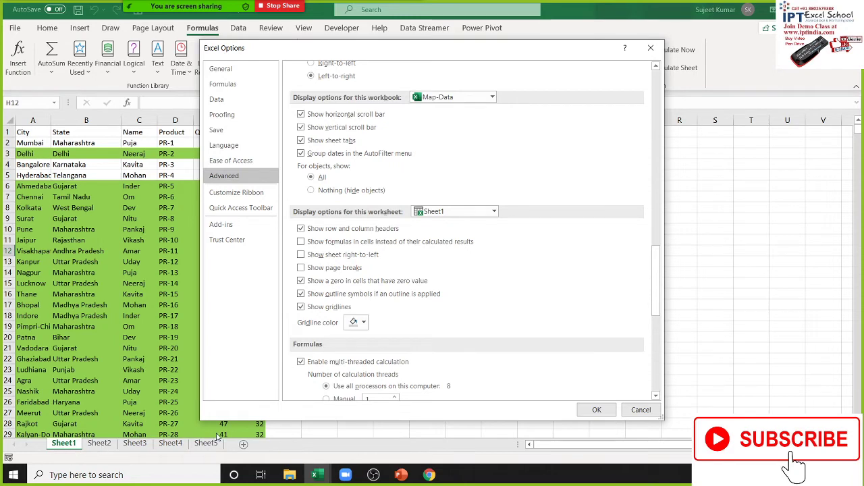
scroll(450, 291, "down", 3)
scroll(448, 290, "down", 2)
scroll(443, 286, "down", 3)
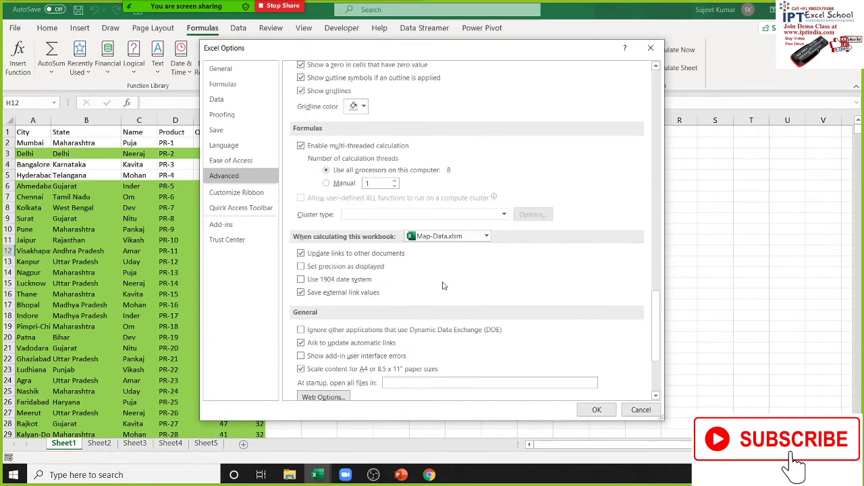
scroll(443, 286, "down", 4)
scroll(443, 286, "down", 1)
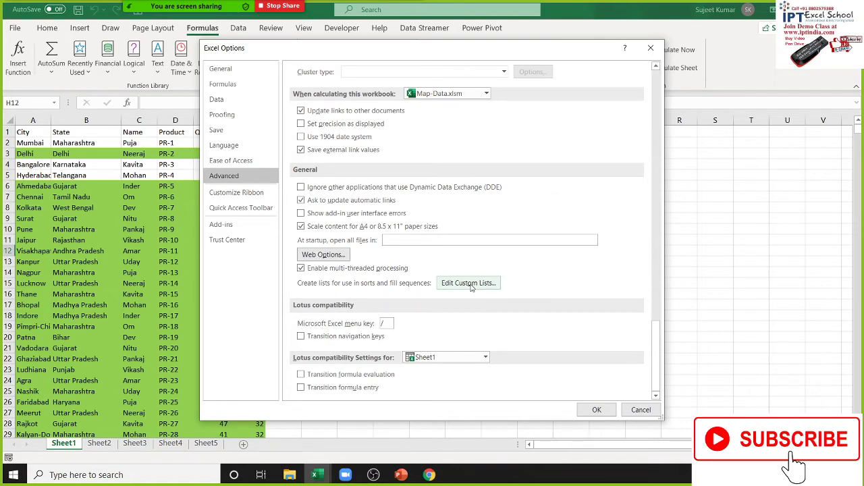
key("Escape")
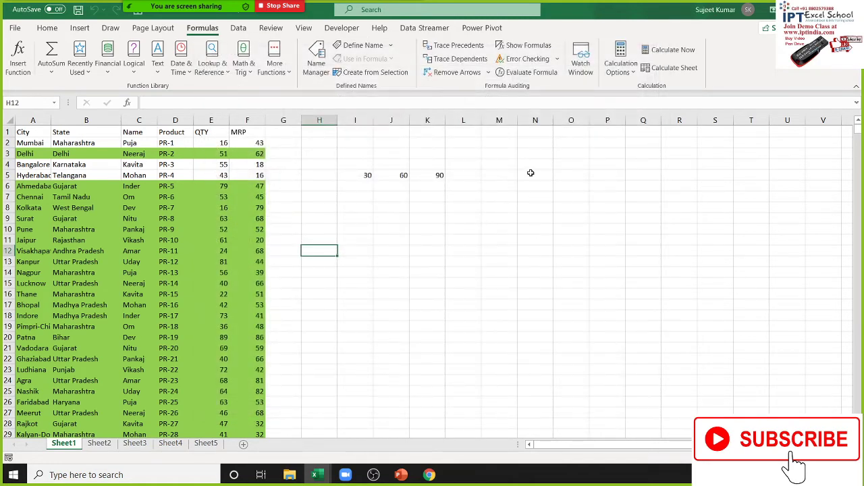
Enter Puja in N4 and auto-fill names through Dev down to N10
left_click(531, 163)
type("Puj")
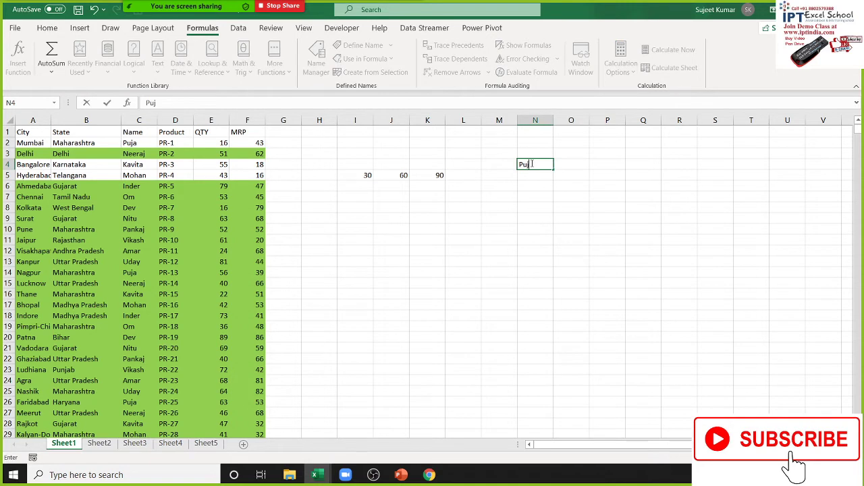
type("a")
key("ctrl+Return")
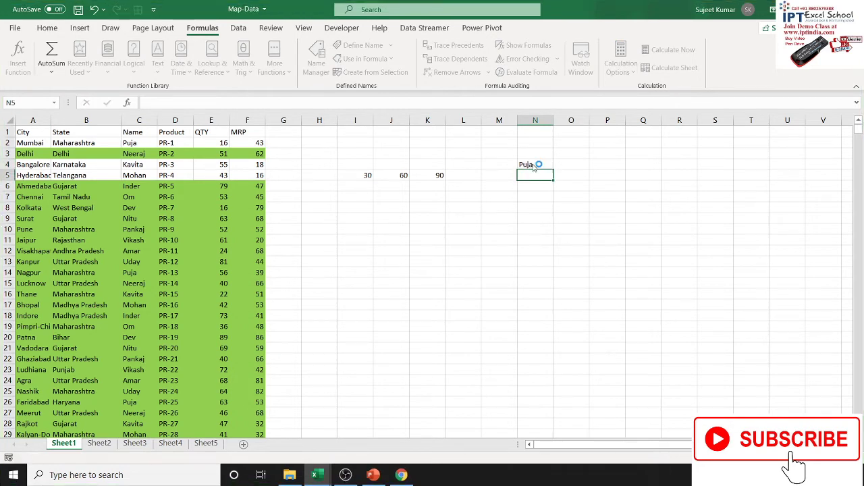
left_click_drag(553, 169, 561, 239)
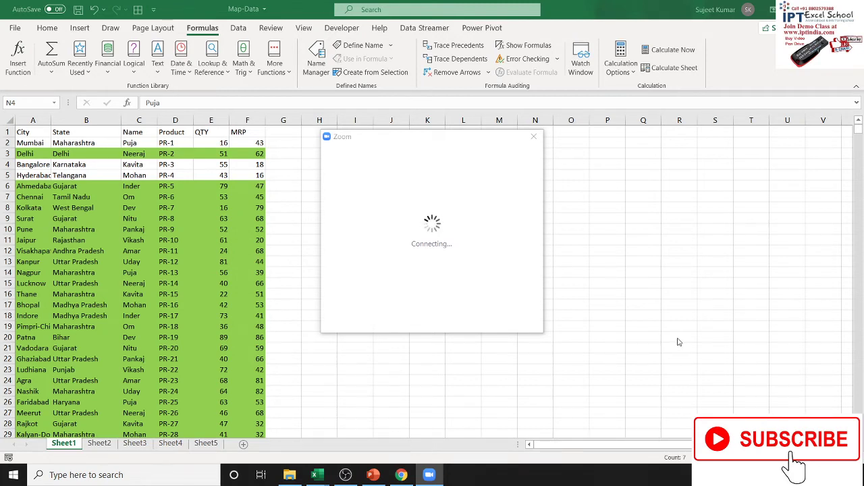
Connect to the IPT_Excel Wi-Fi network from the taskbar and return to Excel
left_click(777, 475)
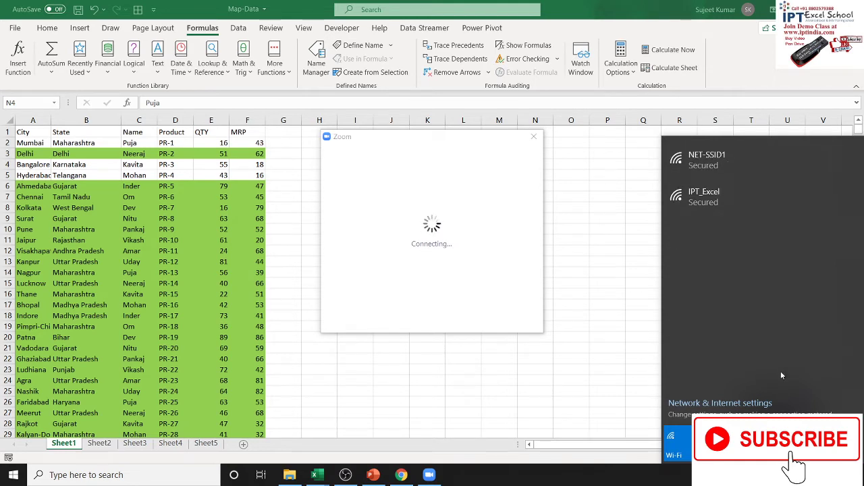
left_click(709, 208)
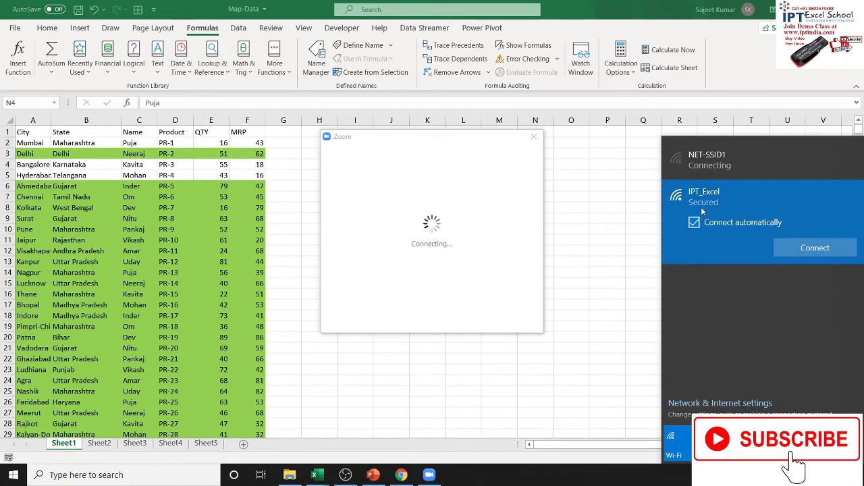
left_click(804, 253)
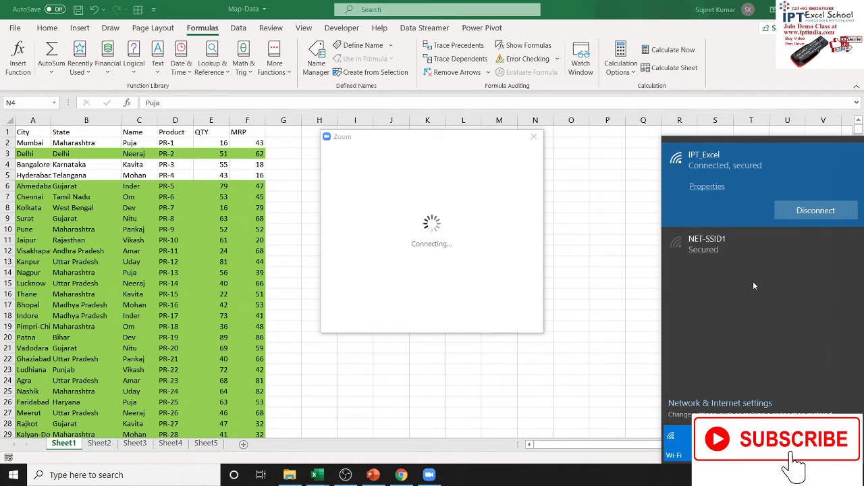
left_click(620, 254)
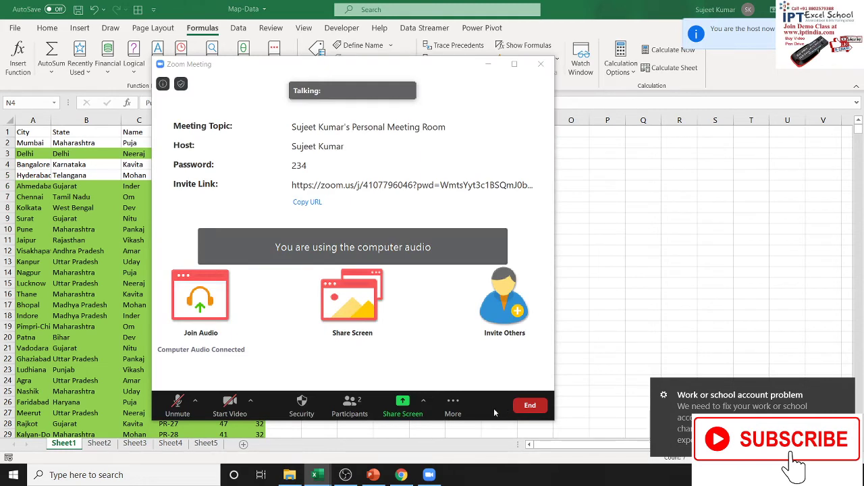
Unmute the microphone and share the entire screen in the Zoom meeting
left_click(178, 404)
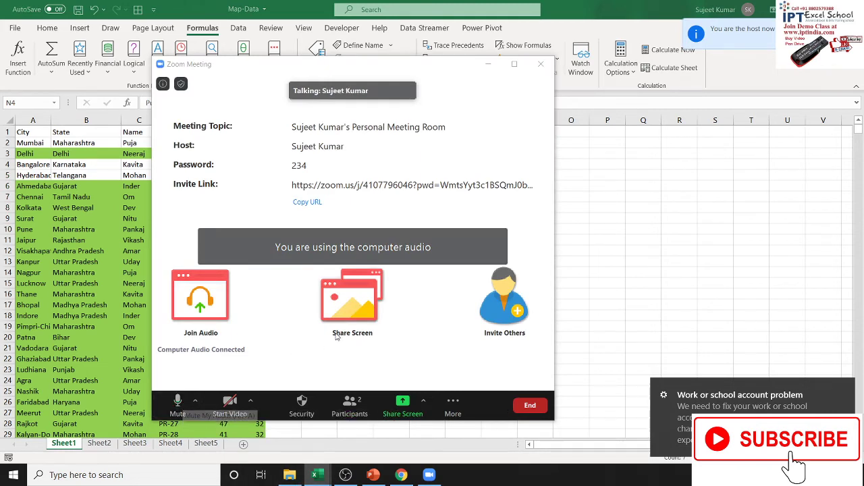
left_click(367, 306)
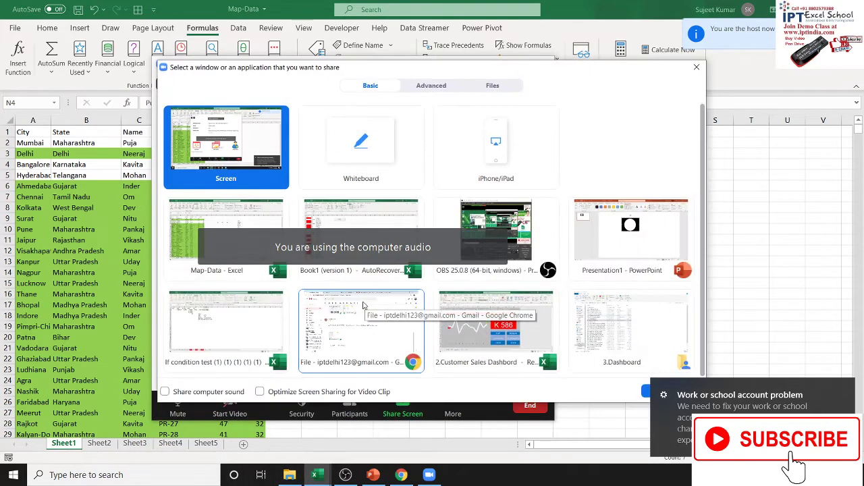
double_click(242, 153)
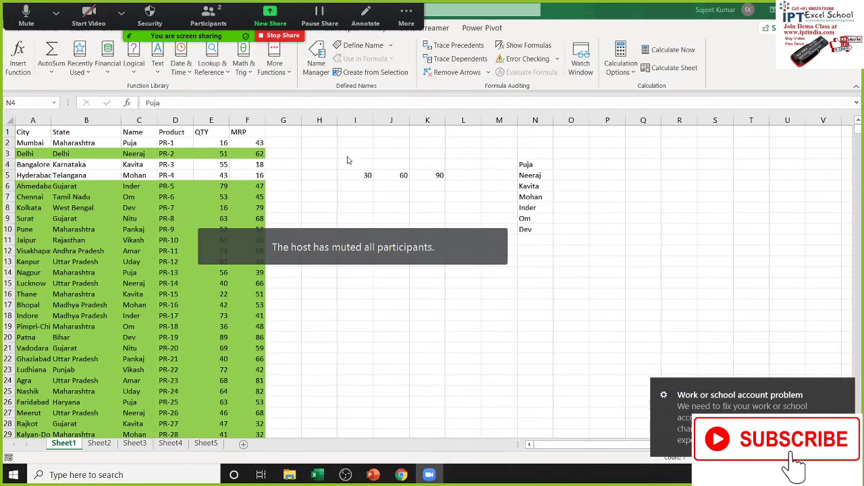
Redo the name fill from Puja in N4 so it stops at N14 (Amar)
left_click(532, 168)
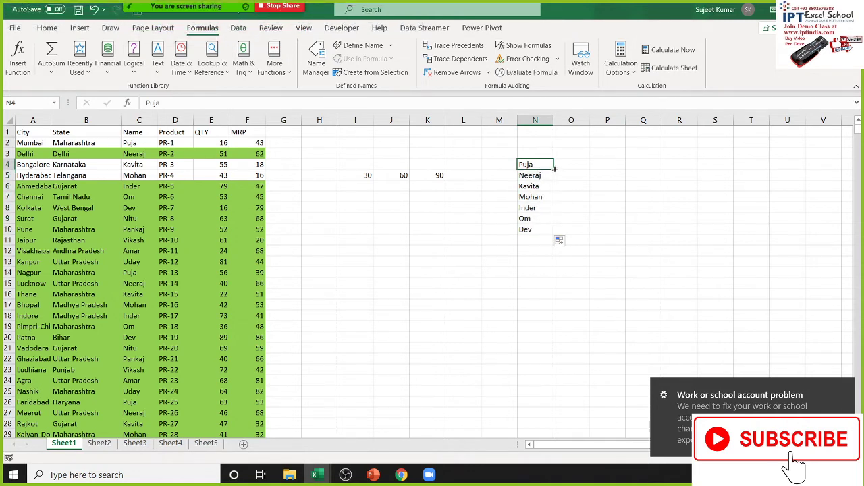
left_click_drag(554, 169, 548, 286)
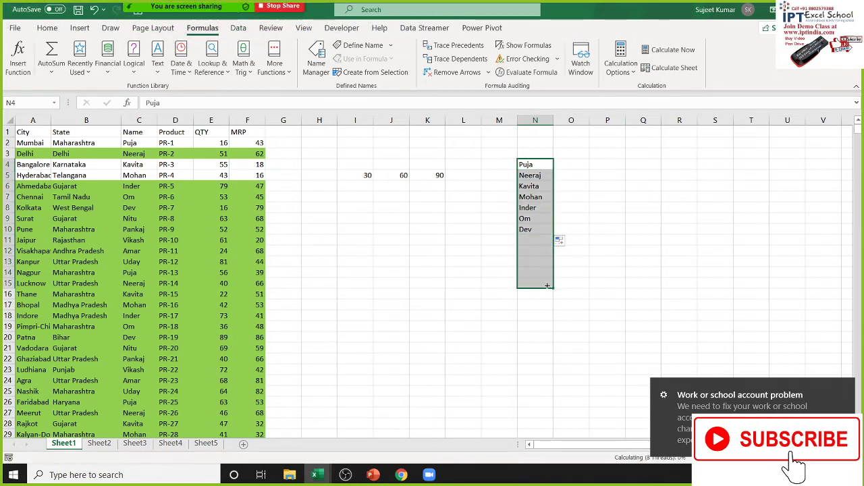
left_click(562, 165)
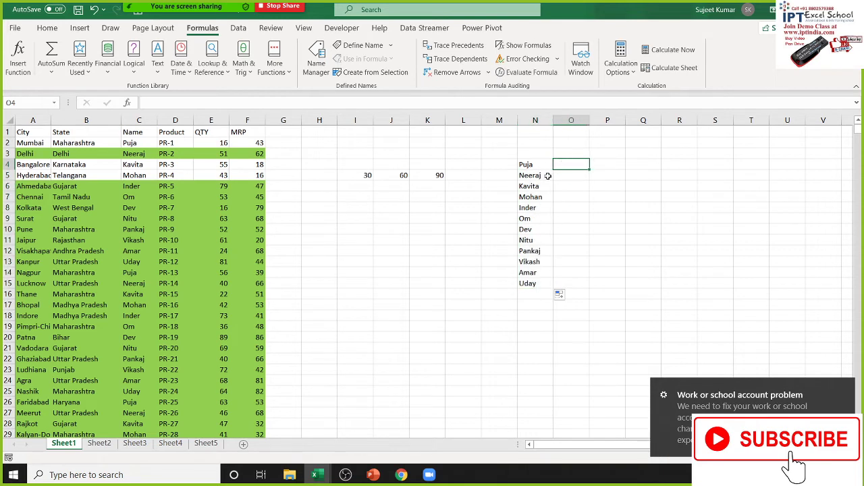
left_click(547, 176)
key("ctrl+shift+Down")
key("Delete")
key("Up")
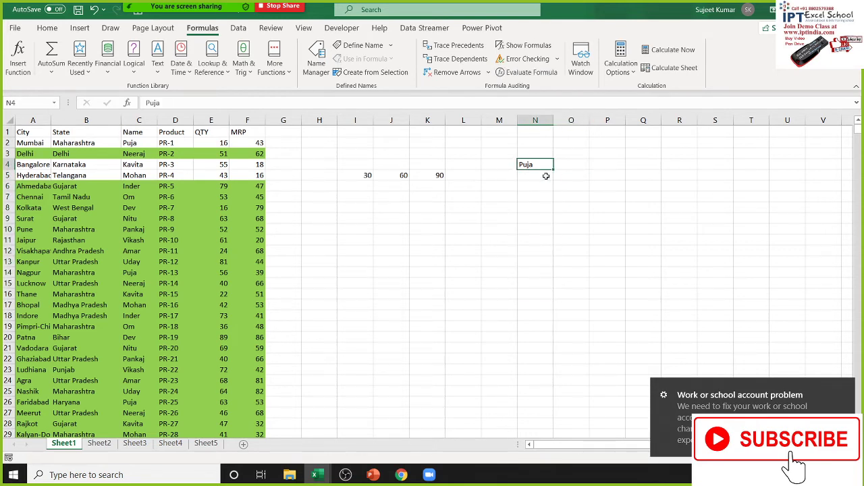
left_click_drag(553, 170, 551, 281)
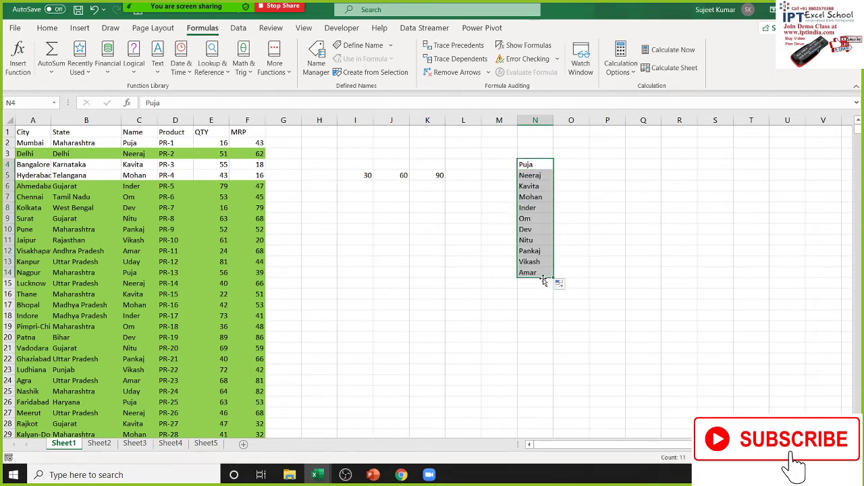
Enter Jan in P4 and fill the months Jan through Nov down to P14
left_click(610, 167)
type("Ne")
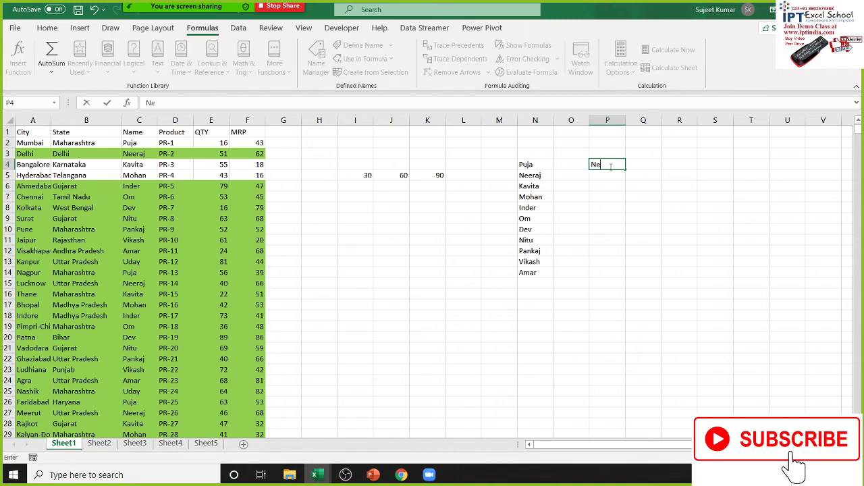
key("BackSpace")
key("BackSpace")
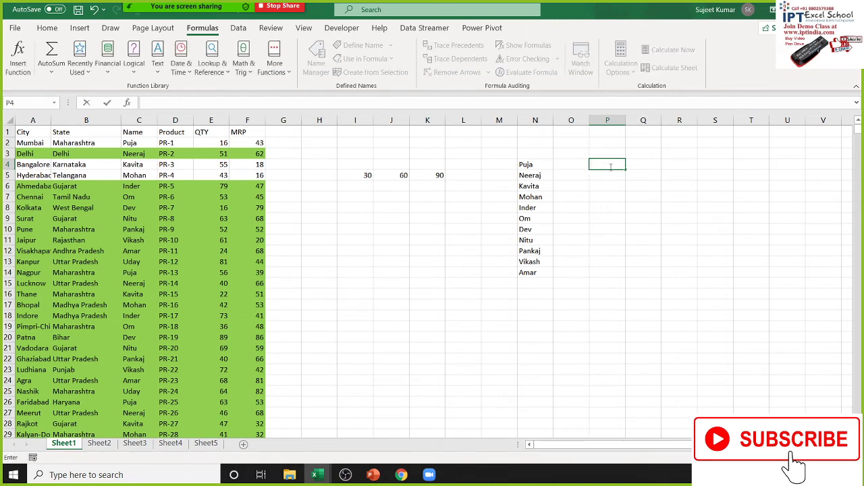
type("JAn")
key("ctrl+Return")
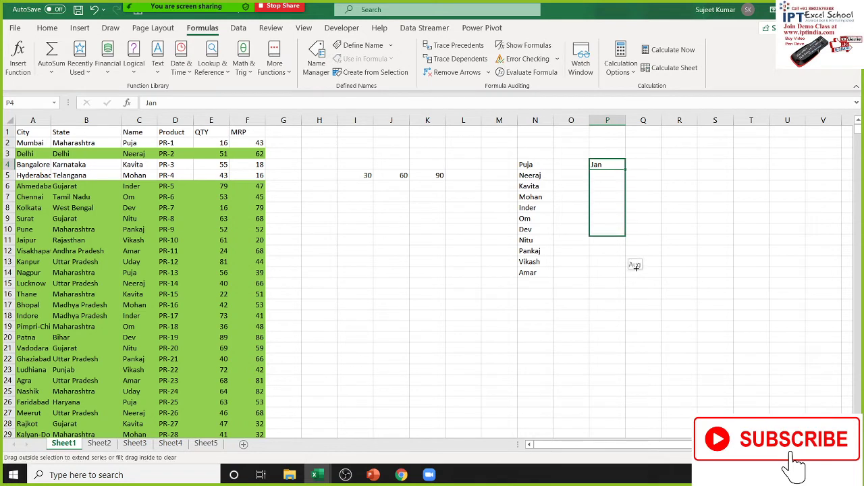
left_click_drag(624, 169, 628, 273)
Enter Sun in Q4 and auto-fill weekdays down column Q beside the names
left_click(655, 165)
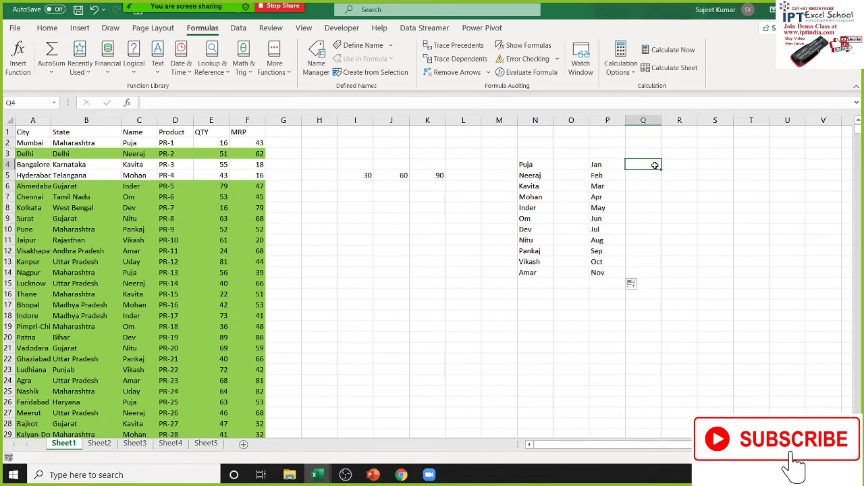
type("A")
key("BackSpace")
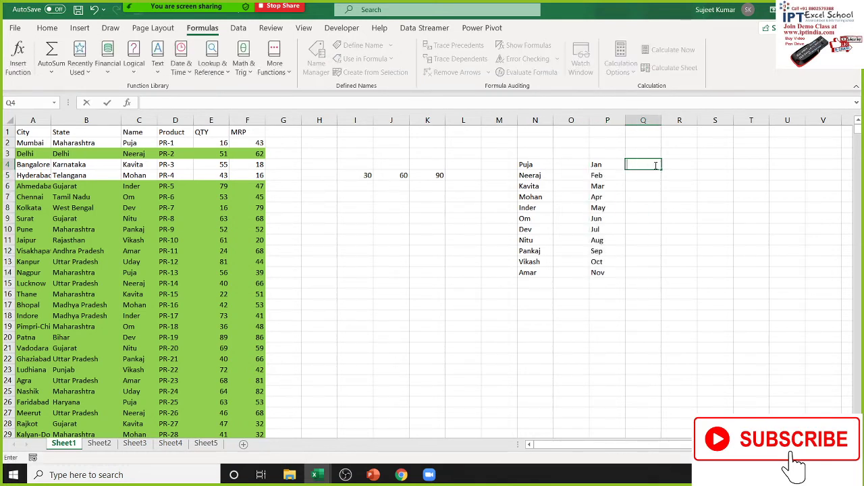
type("Sun")
key("ctrl+Return")
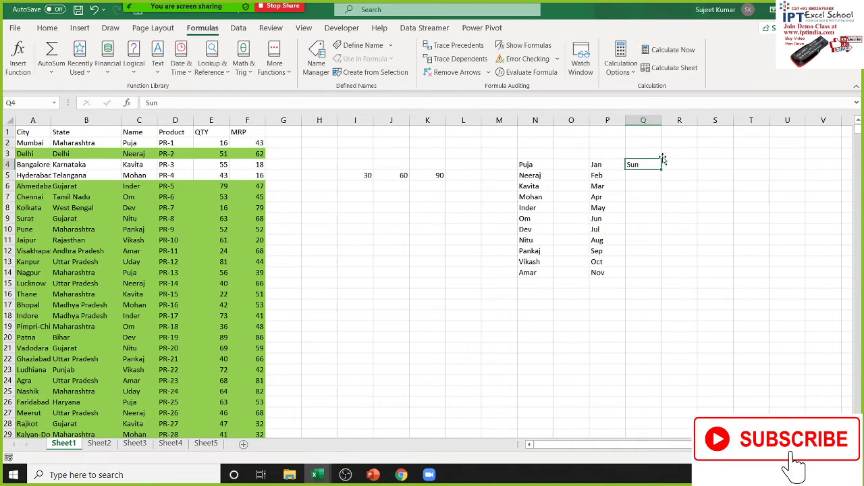
double_click(660, 168)
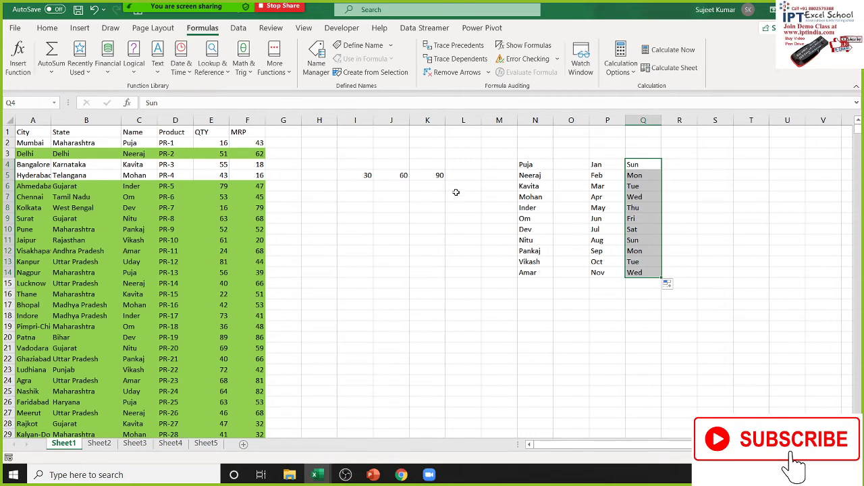
Go back into Excel Options on the Advanced page and scroll down to the General settings
left_click(15, 31)
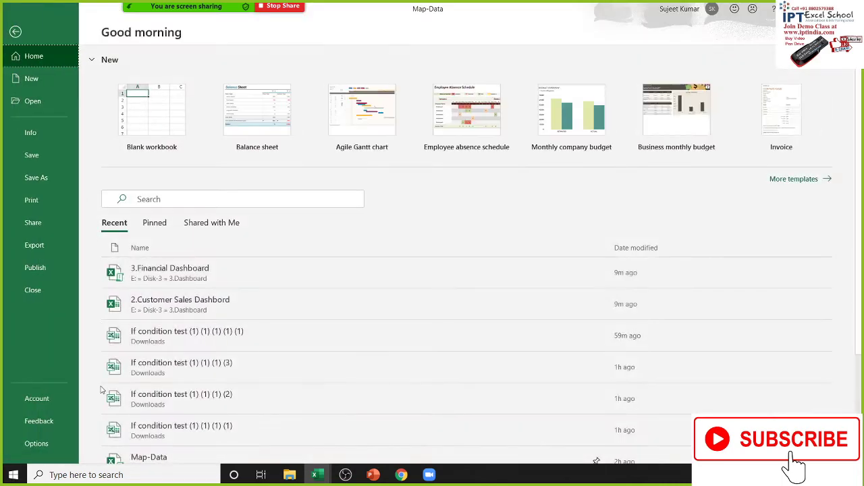
left_click(47, 444)
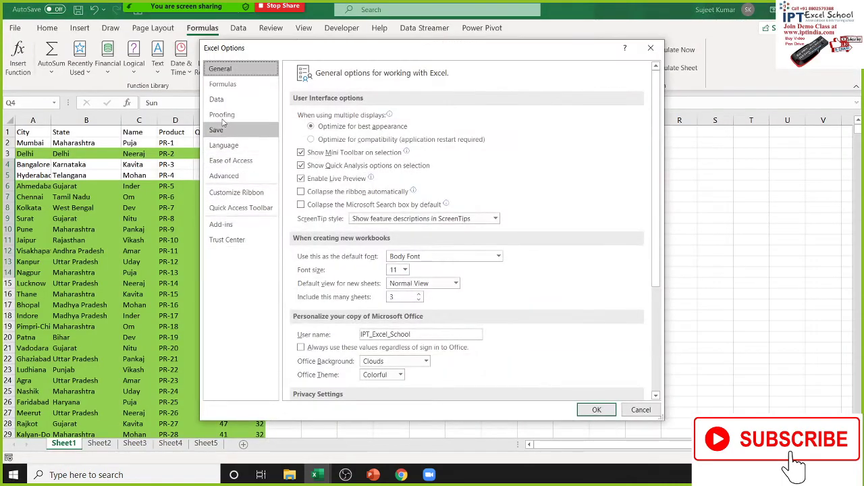
left_click(230, 175)
scroll(506, 238, "down", 5)
scroll(506, 238, "down", 5)
scroll(507, 238, "down", 5)
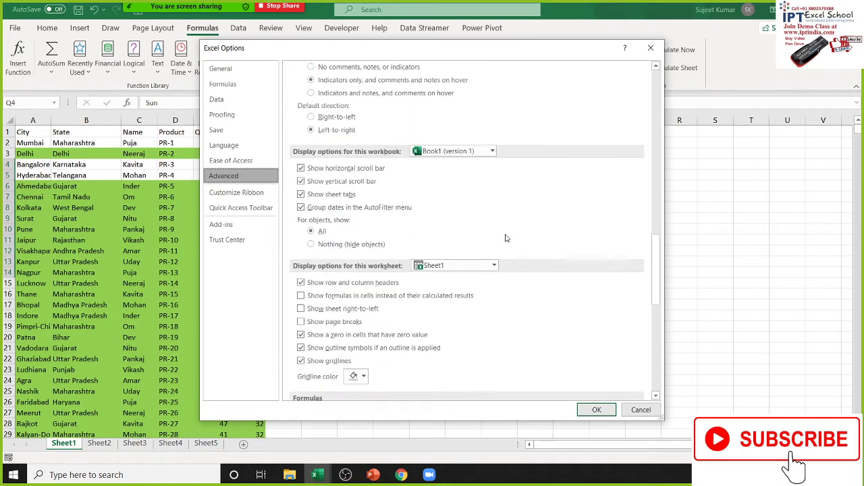
scroll(506, 238, "down", 5)
scroll(506, 237, "down", 5)
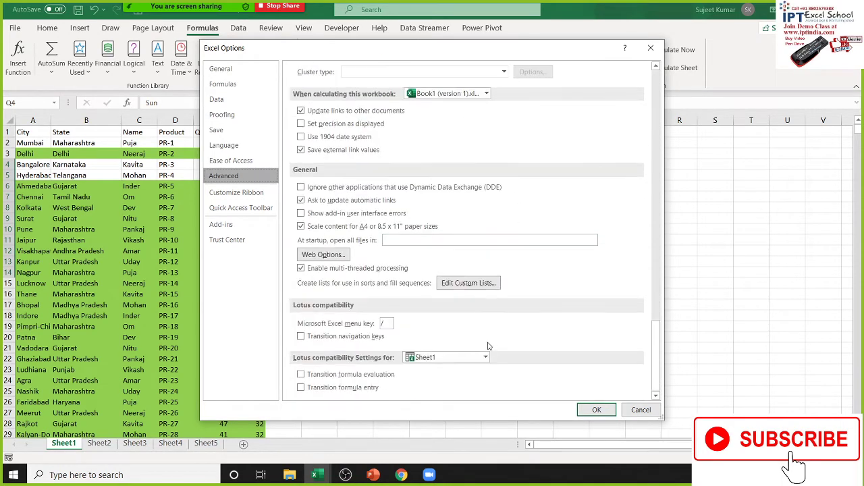
Open Custom Lists and view the weekday, month, 'Excel, VBA' and 'North, East, West' lists
left_click(470, 283)
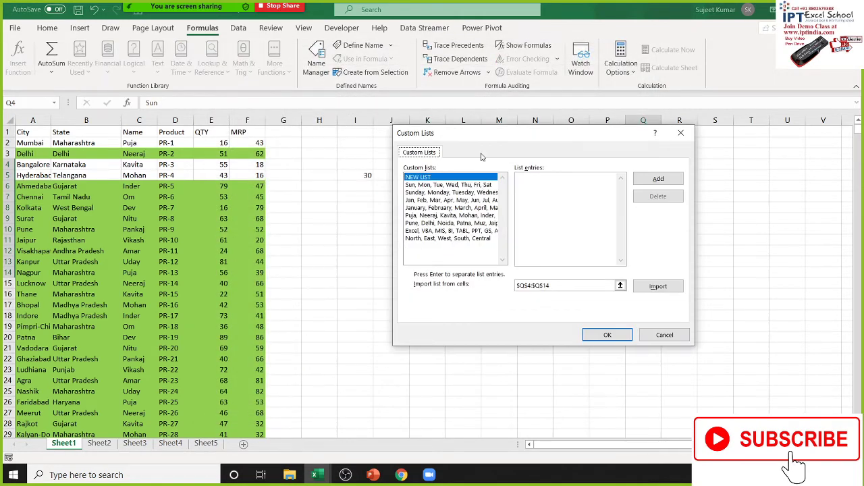
left_click(423, 185)
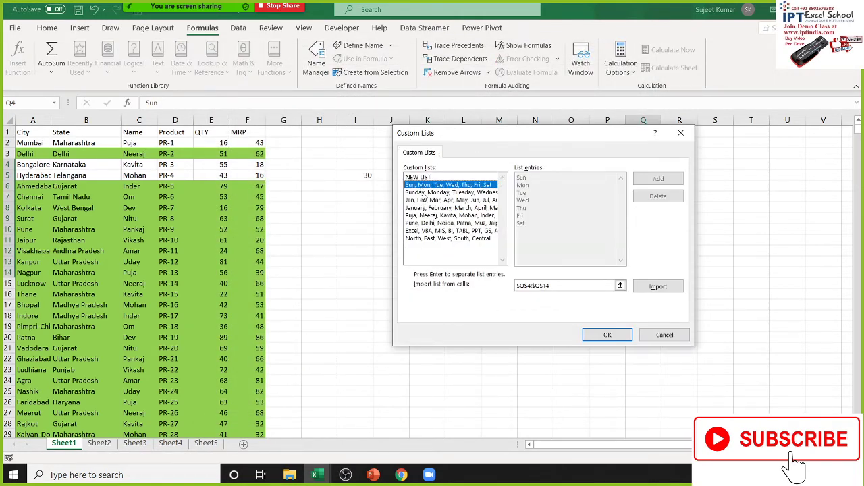
left_click(423, 193)
left_click(426, 201)
left_click(426, 208)
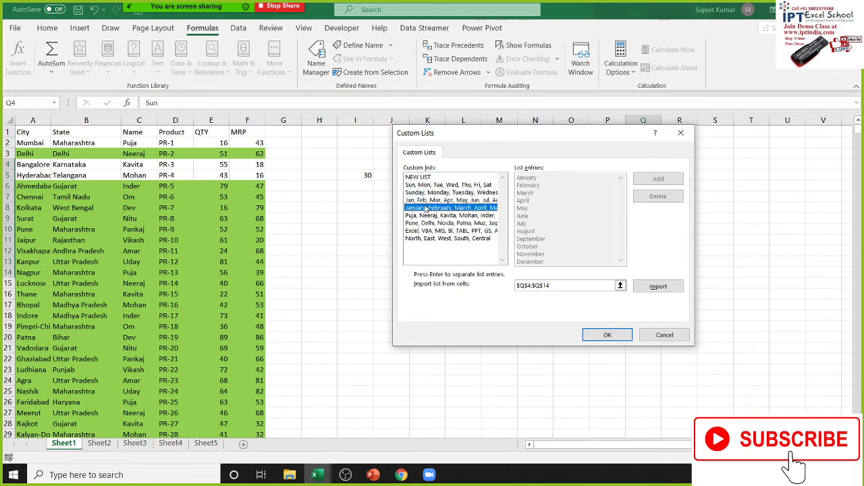
left_click(429, 216)
left_click(432, 223)
left_click(434, 230)
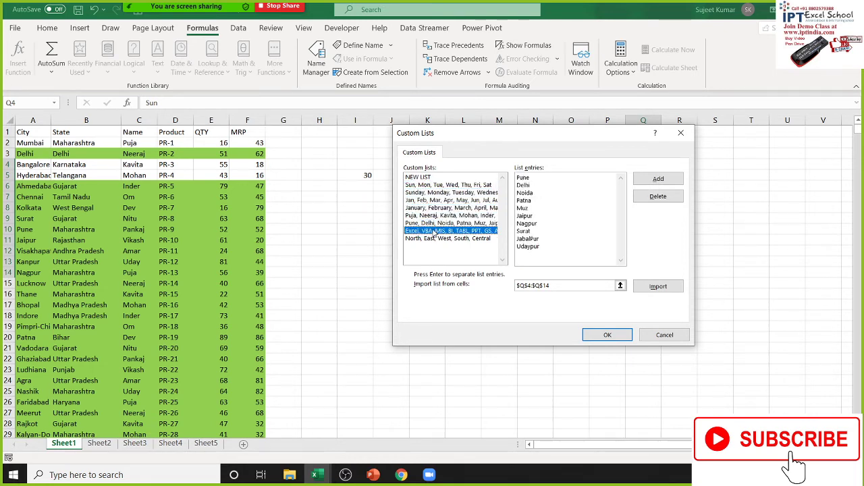
left_click(435, 238)
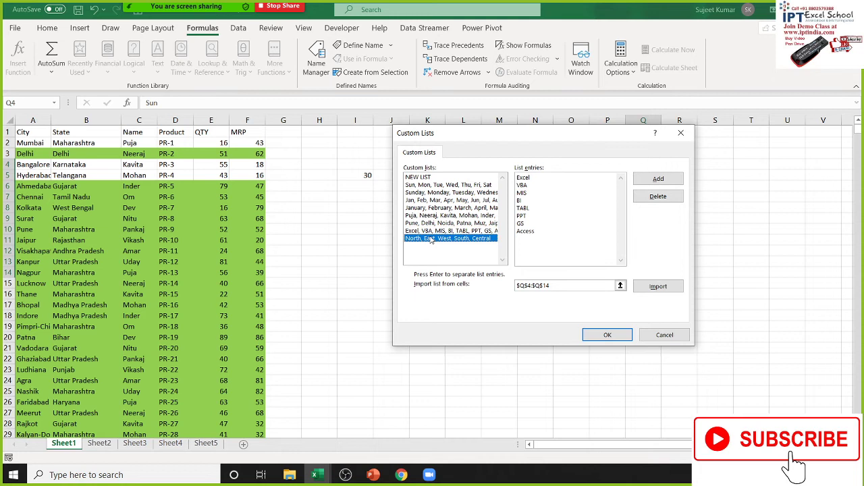
Check NEW LIST and the North, East, West, South, Central list, then cancel without changes
left_click(424, 177)
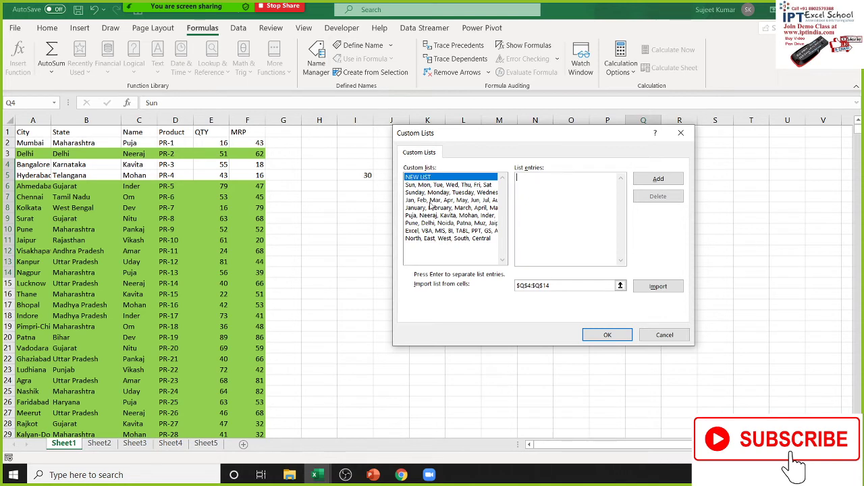
left_click(449, 240)
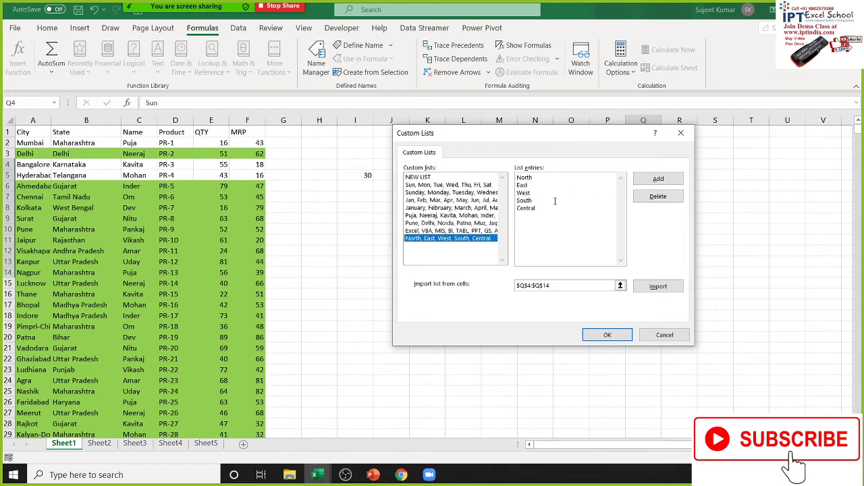
left_click(664, 335)
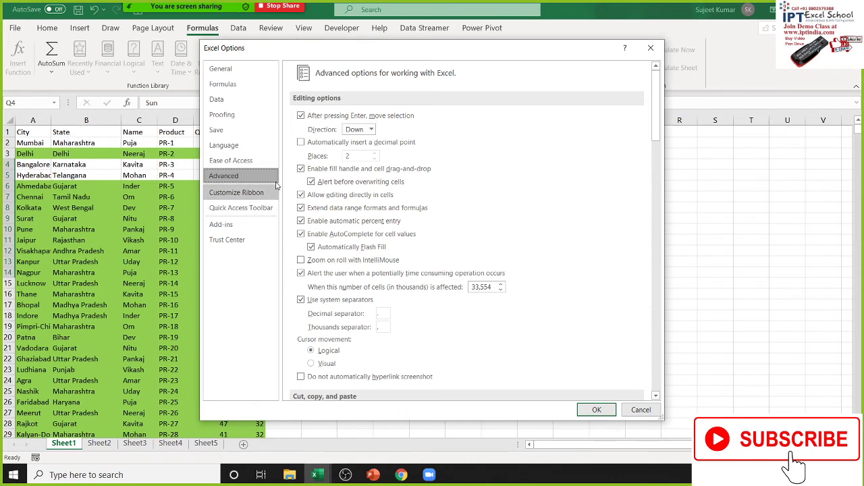
On the Customize Ribbon page, list the Commands Not in the Ribbon
left_click(273, 196)
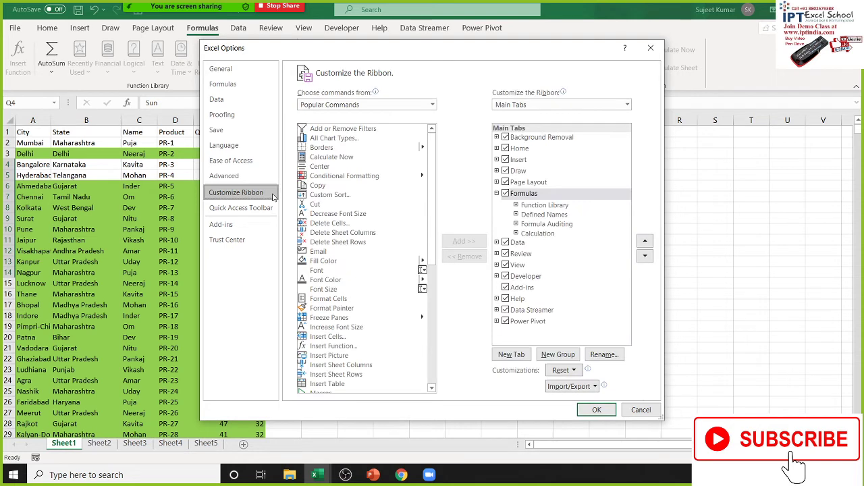
left_click(336, 105)
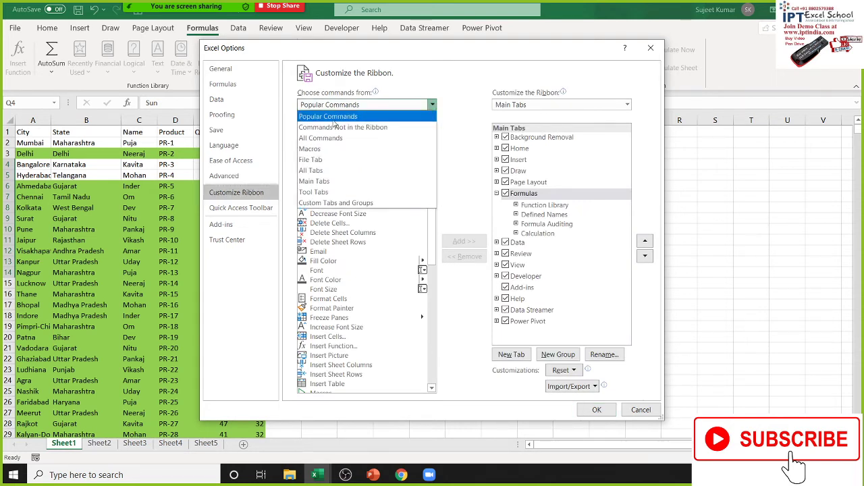
left_click(332, 128)
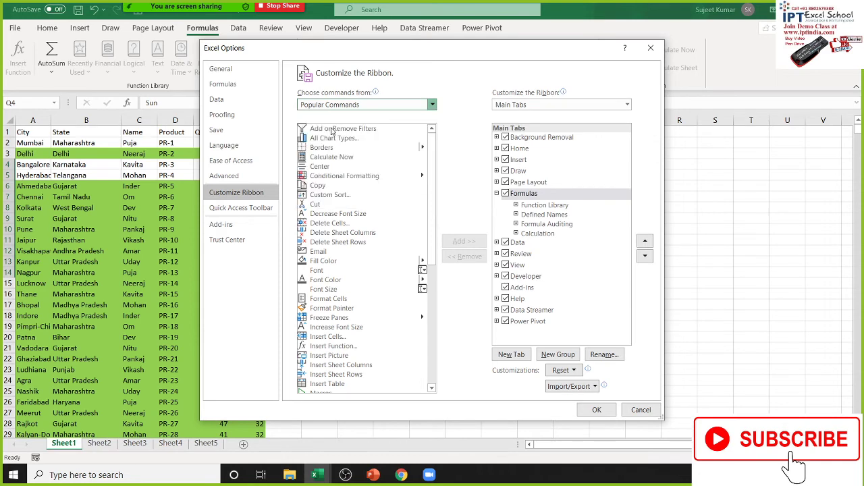
mouse_move(435, 147)
left_mouse_down()
mouse_move(448, 221)
mouse_move(442, 103)
left_mouse_up()
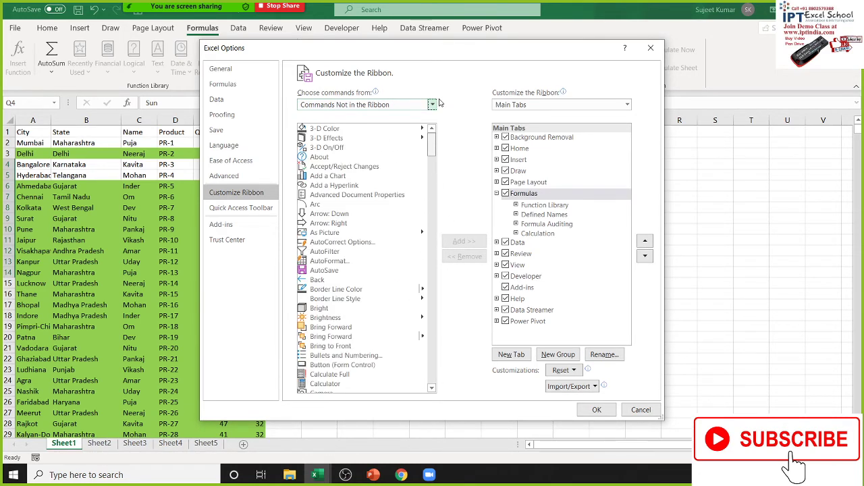
Select the Arrow: Down command, collapse the Formulas tab groups and tick the Power Pivot tab
left_click(342, 215)
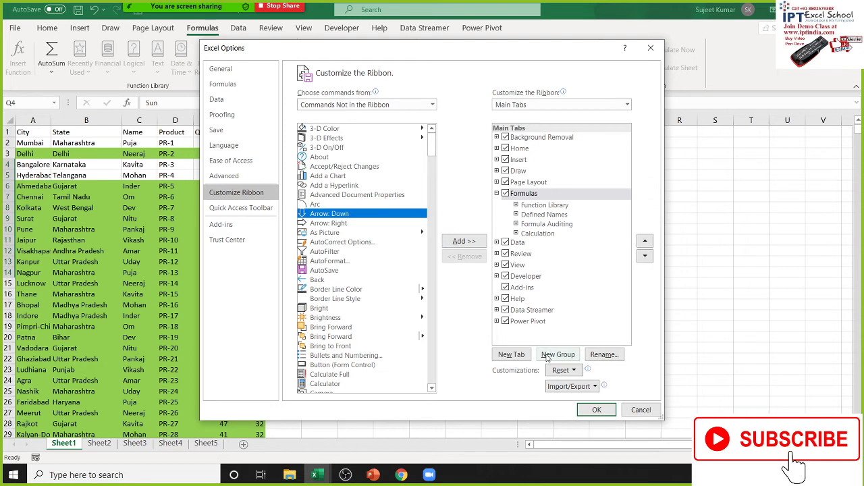
left_click(498, 194)
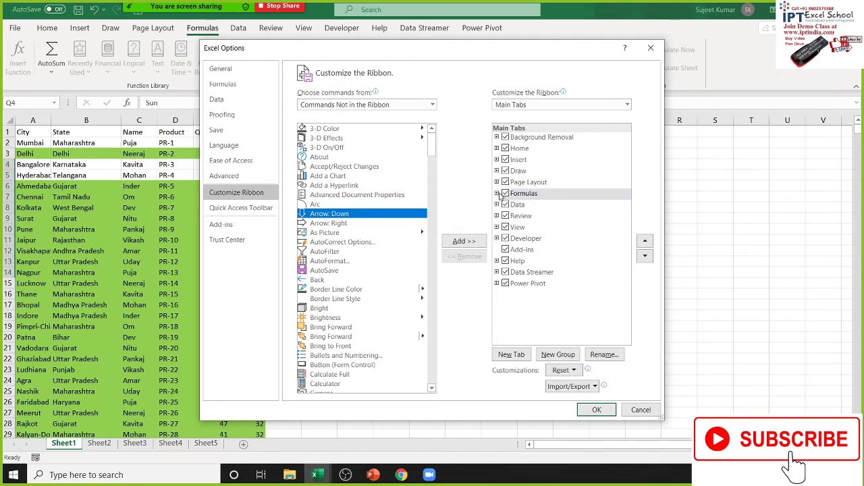
left_click(505, 283)
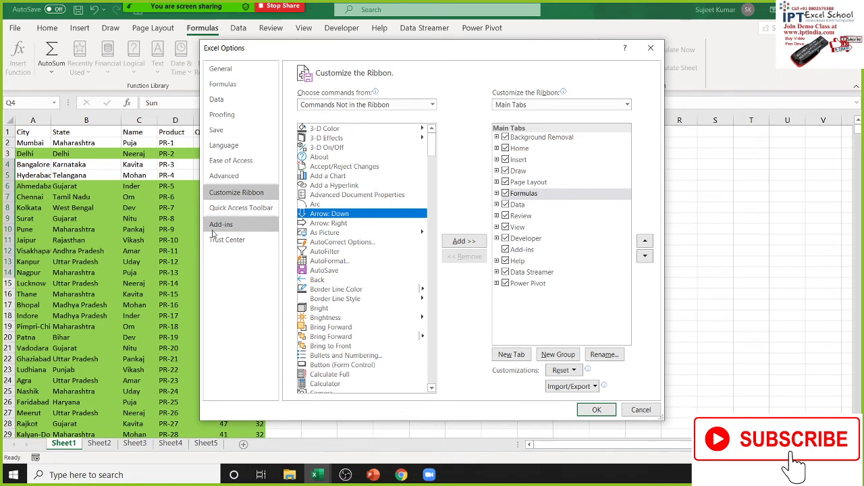
Check the Excel Add-ins list, with Fun and Solver Add-in ticked, and cancel it unchanged
left_click(234, 224)
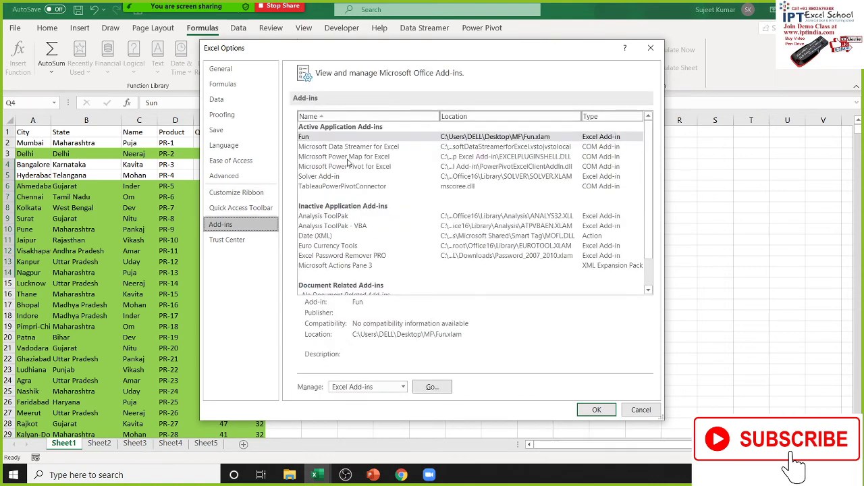
left_click(435, 389)
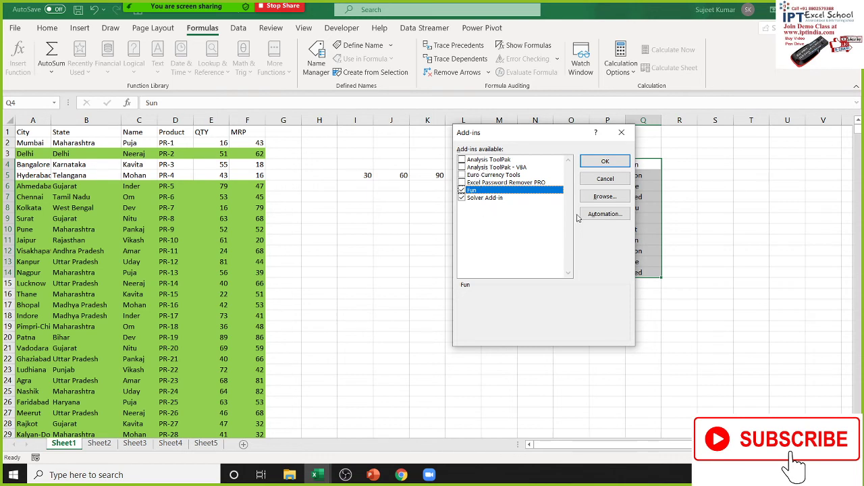
left_click(597, 178)
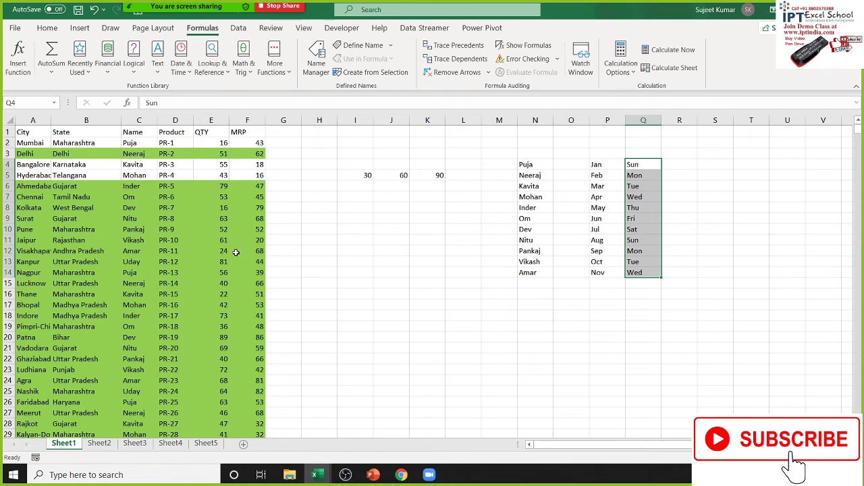
Click an empty cell beside the data, then open and leave the File backstage
left_click(342, 238)
left_click(15, 28)
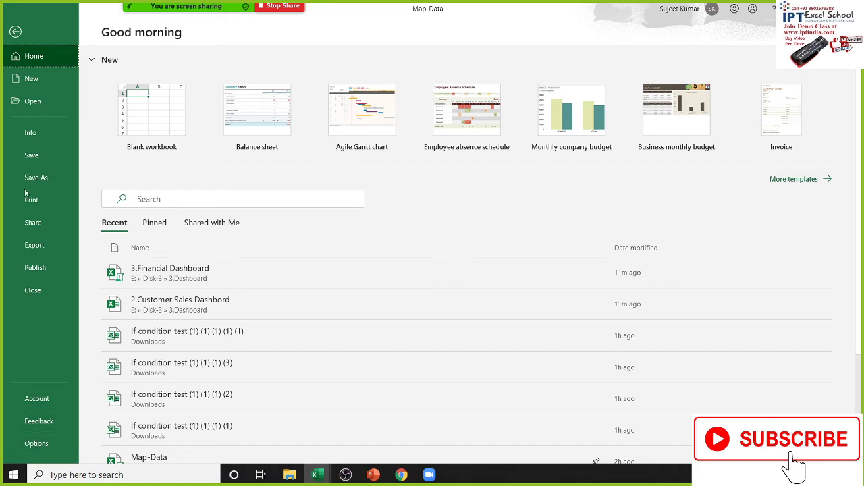
left_click(15, 32)
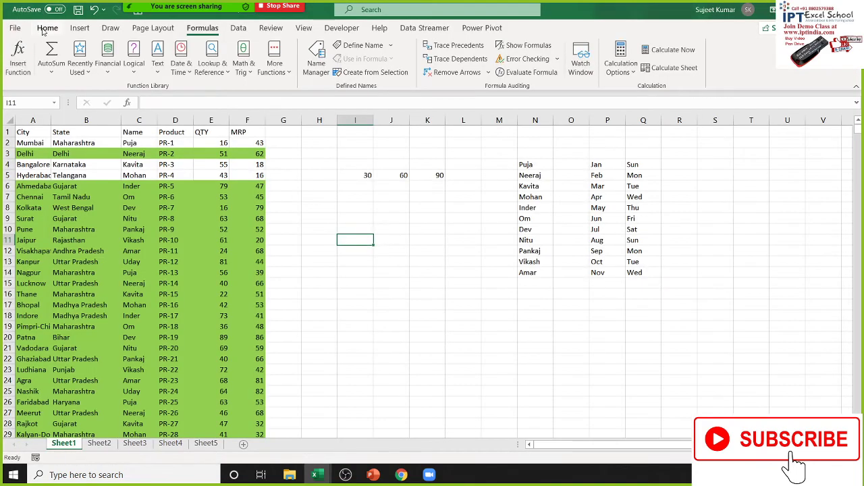
Switch to the Home tab and open and close the Conditional Formatting menu twice
left_click(45, 30)
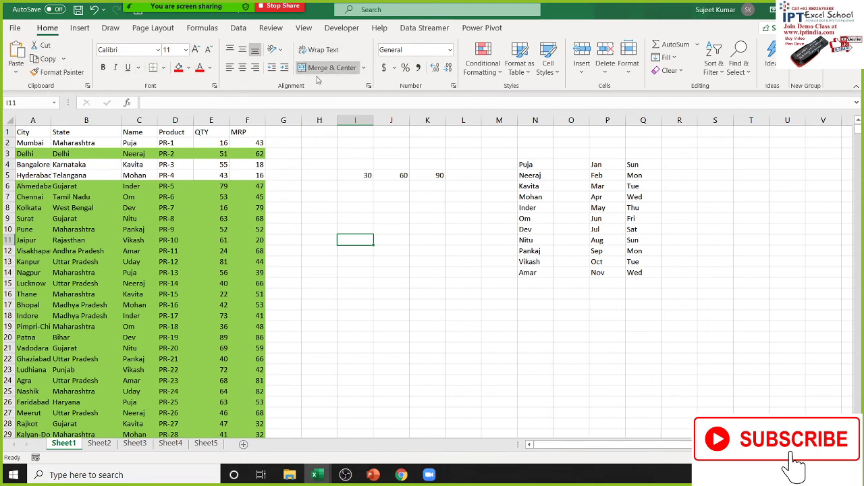
left_click(480, 72)
mouse_move(503, 89)
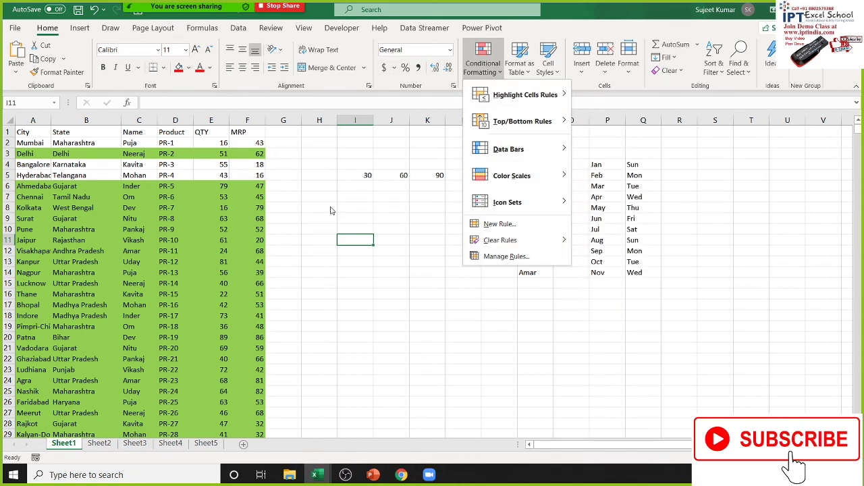
left_click(348, 167)
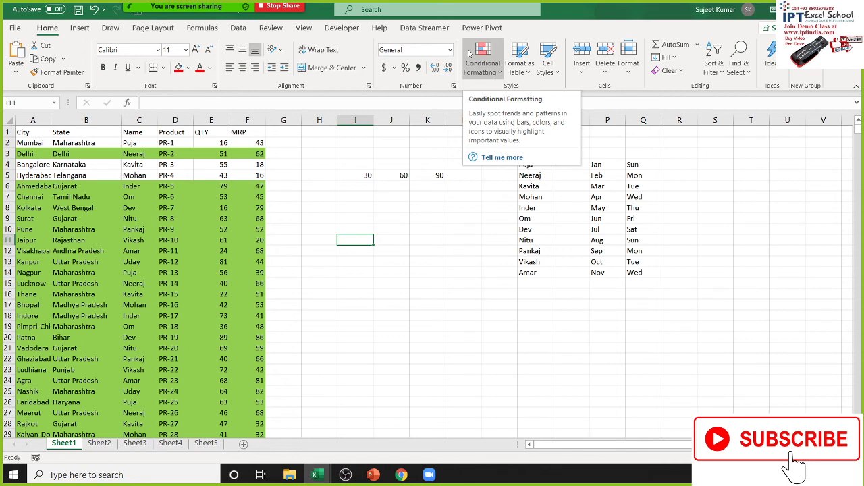
left_click(493, 78)
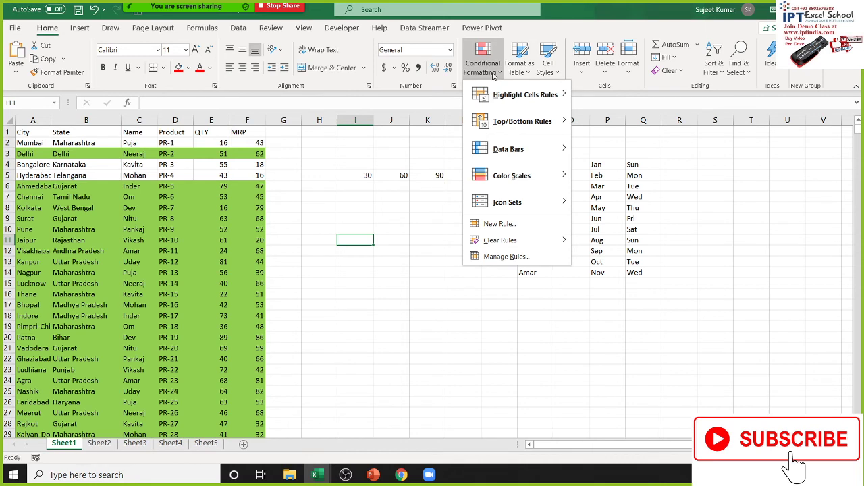
left_click(493, 76)
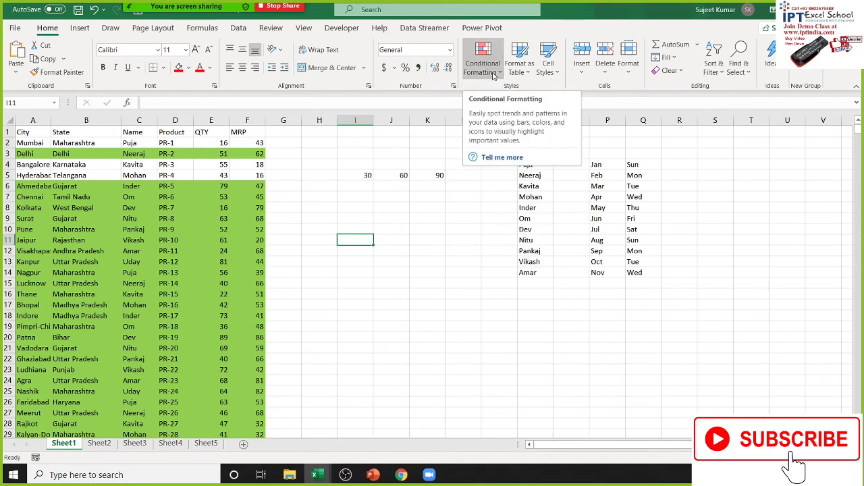
mouse_move(174, 15)
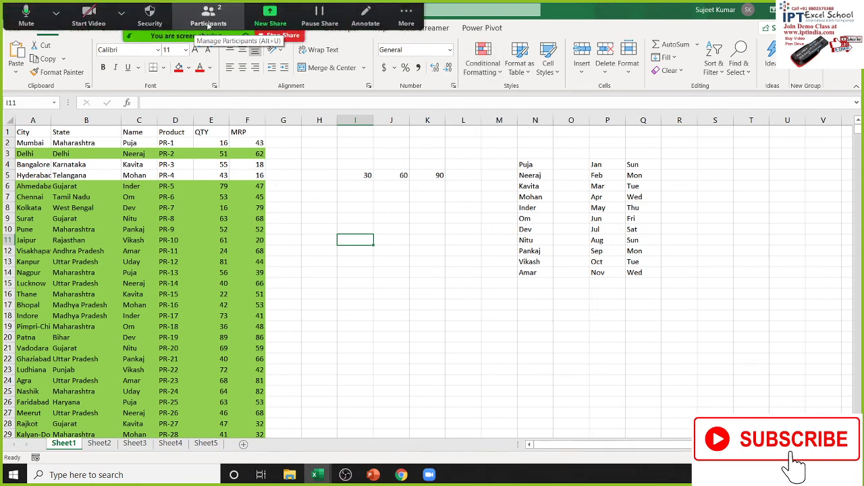
left_click(209, 24)
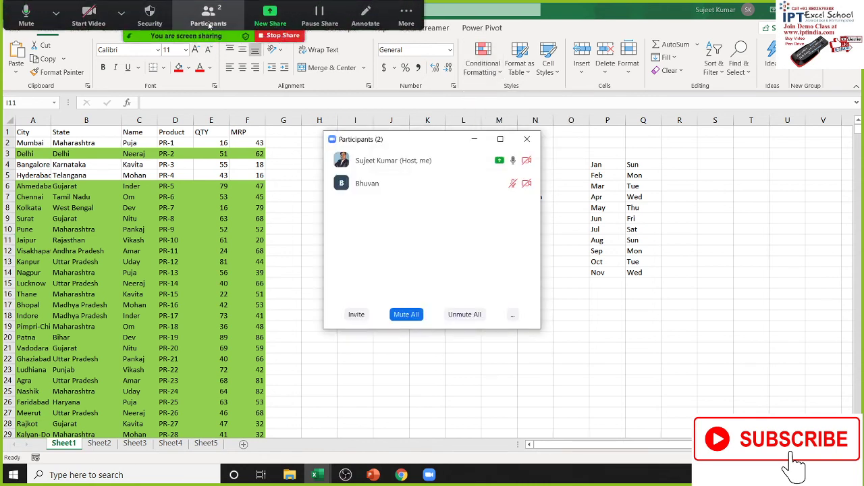
left_click(525, 141)
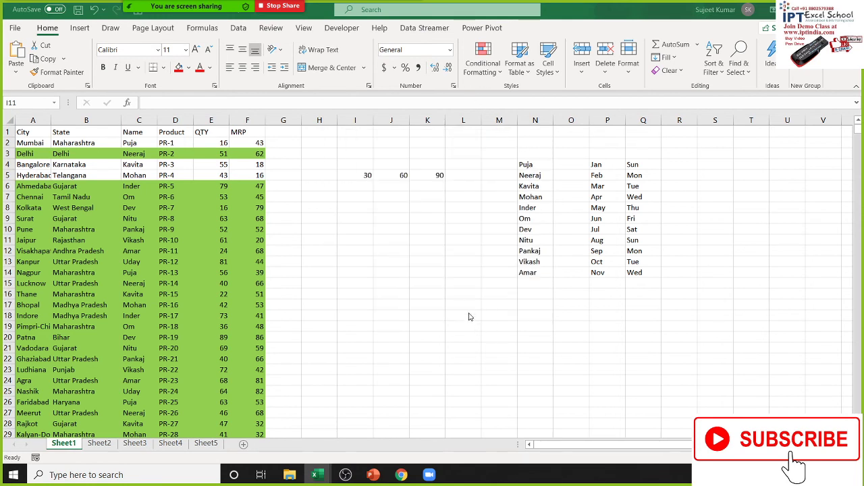
Check the Format dropdown, then visit the Review tab and return to Home
left_click(629, 71)
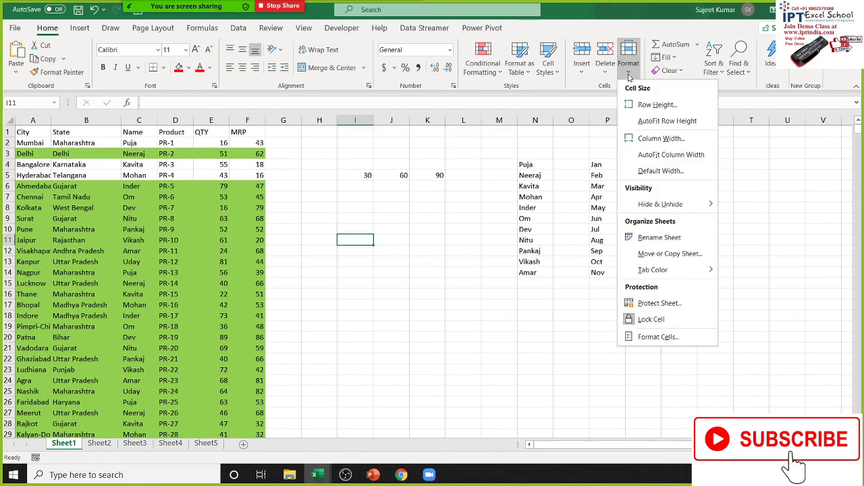
left_click(412, 219)
left_click(271, 29)
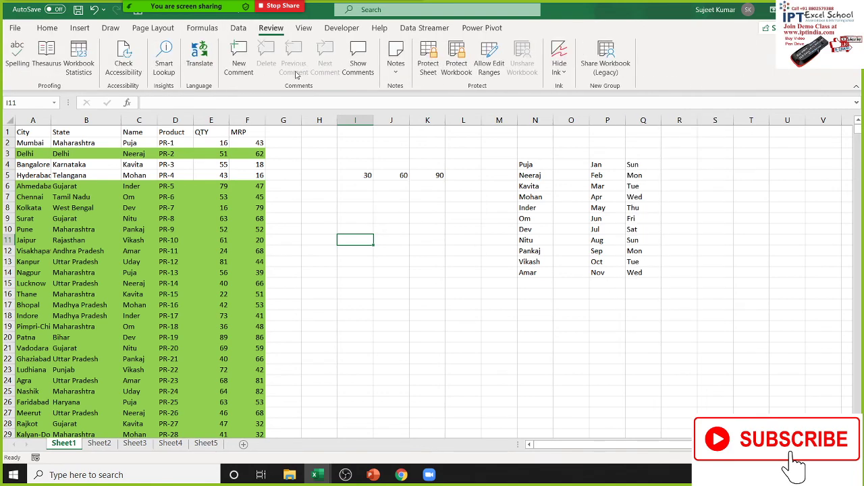
left_click(47, 27)
Select cell I5 holding 30, then minimise Excel to show the desktop
left_click(341, 177)
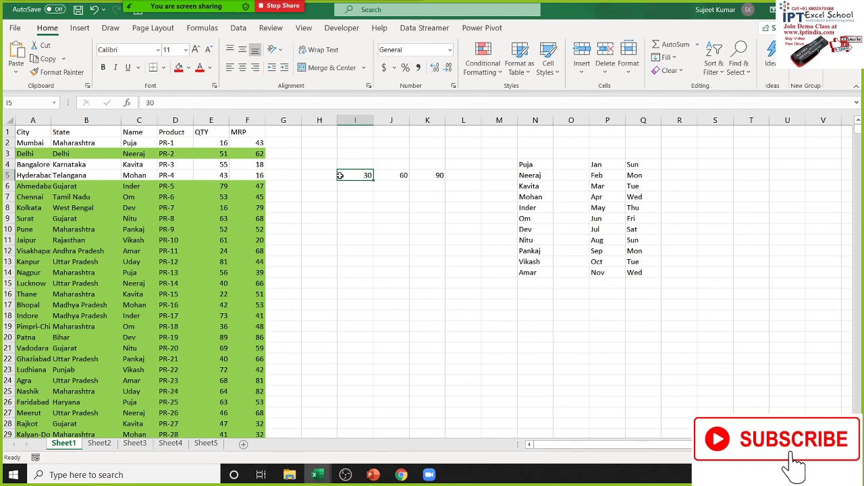
key("super+d")
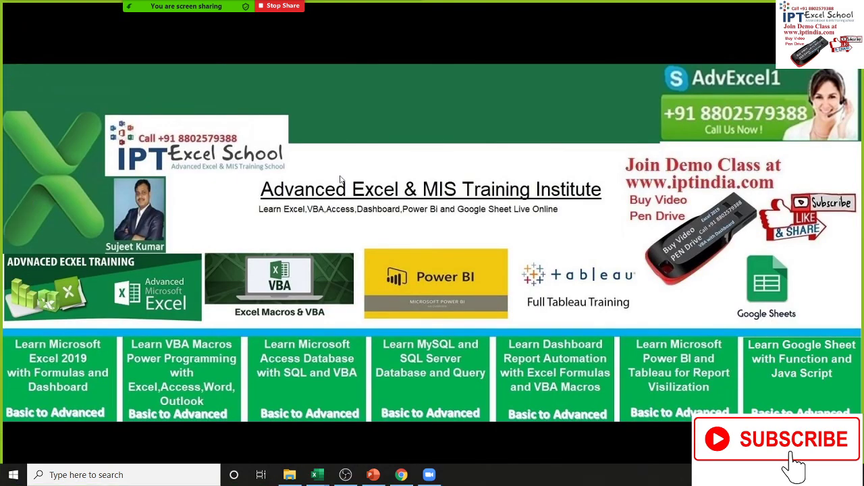